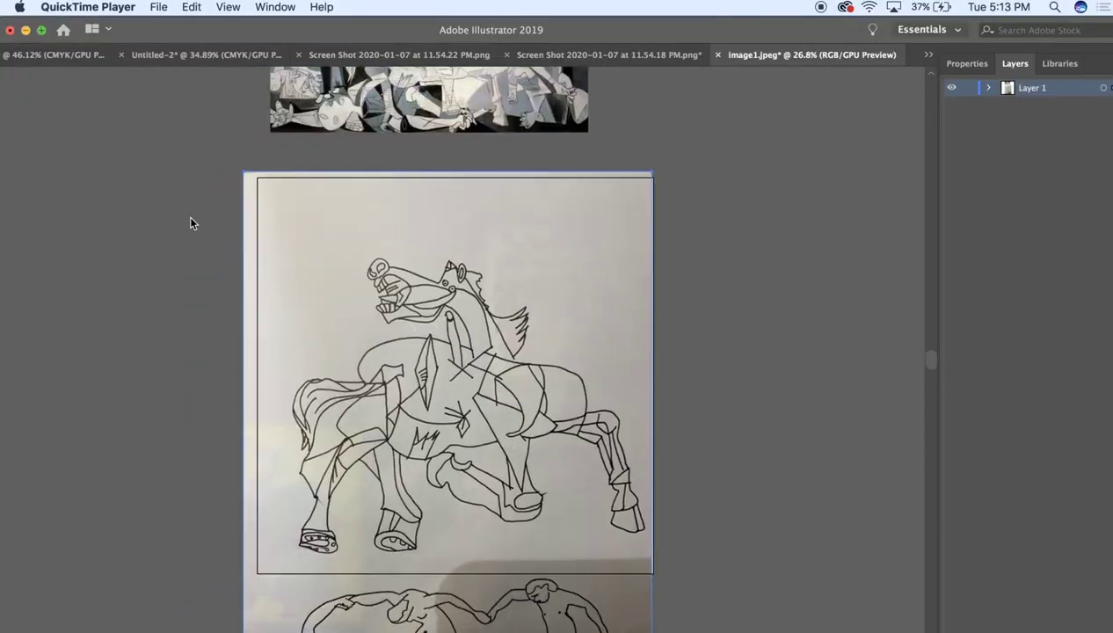
Image-trace and expand the horse photo into black vector line art on white, past the large-image warning
{"action": "scroll", "coordinate": [191, 223], "scroll_direction": "up", "scroll_amount": 5}
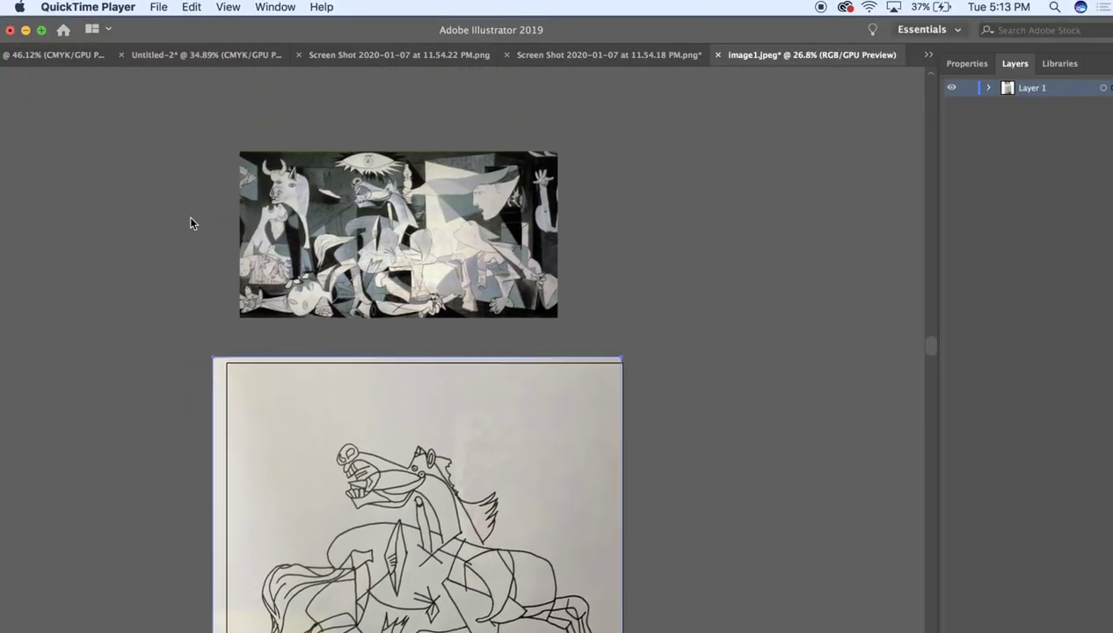
{"action": "scroll", "coordinate": [191, 223], "scroll_direction": "down", "scroll_amount": 3}
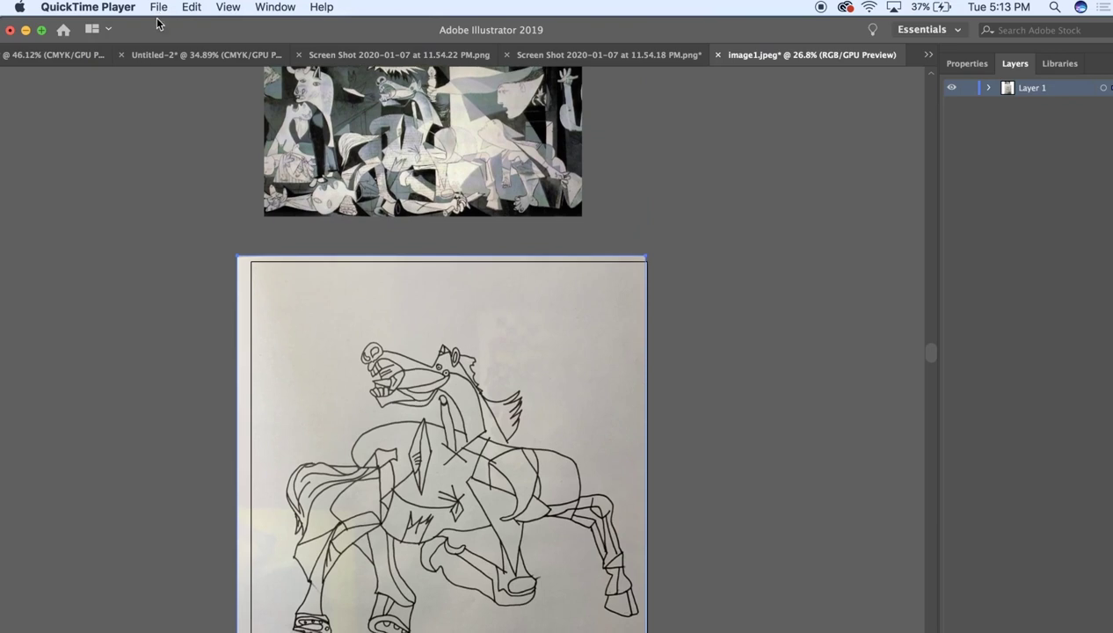
{"action": "left_click", "coordinate": [150, 38]}
{"action": "left_click", "coordinate": [118, 7]}
{"action": "mouse_move", "coordinate": [191, 7]}
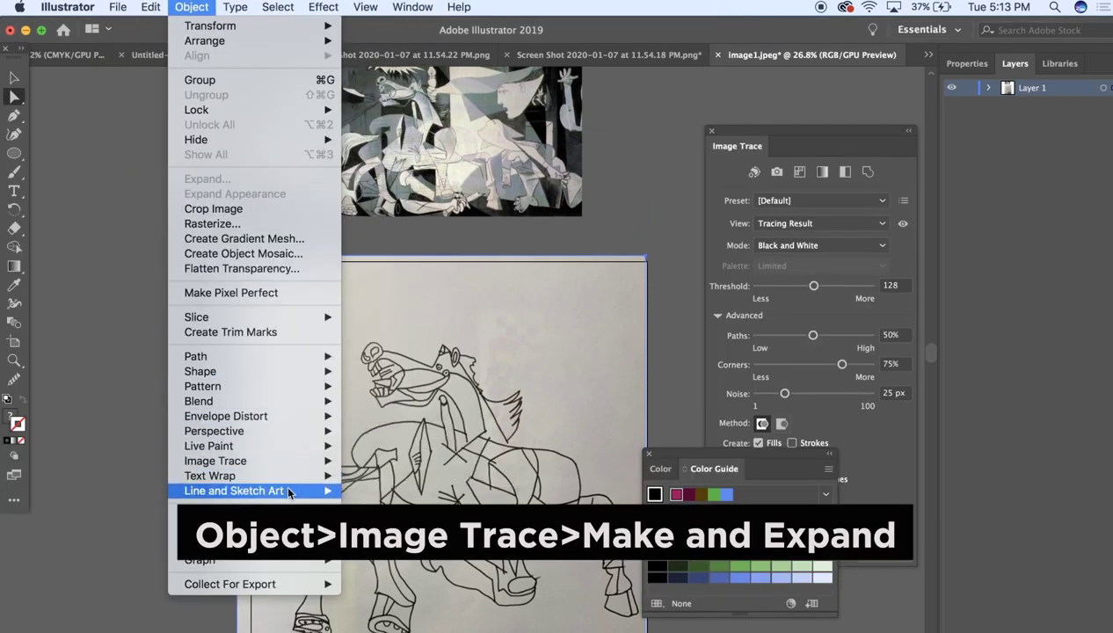
{"action": "mouse_move", "coordinate": [296, 463]}
{"action": "left_click", "coordinate": [372, 475]}
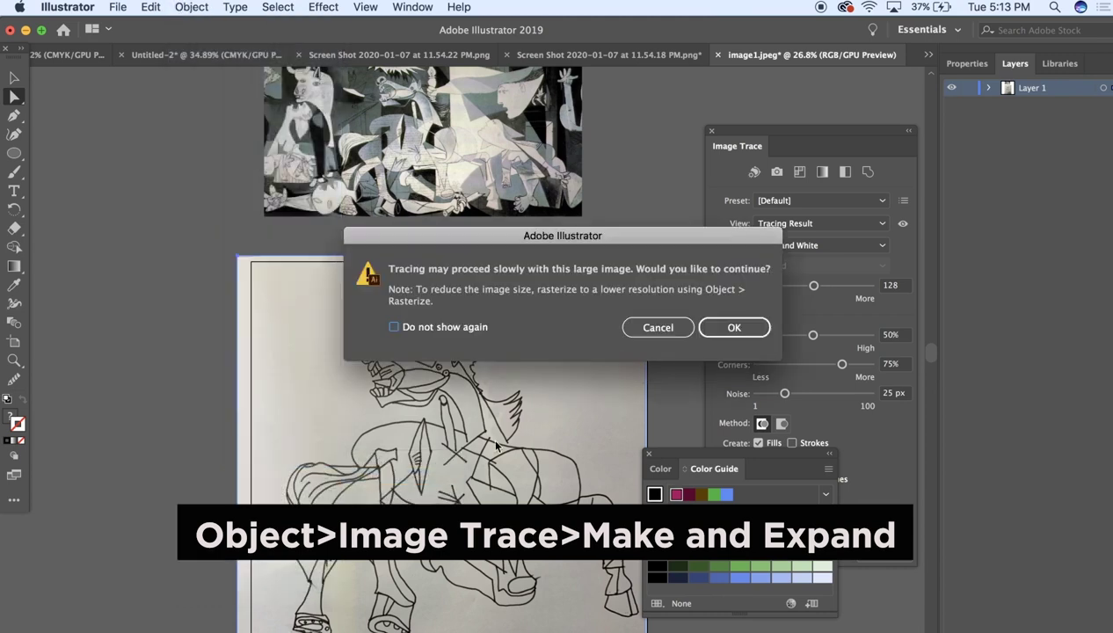
{"action": "left_click", "coordinate": [735, 325]}
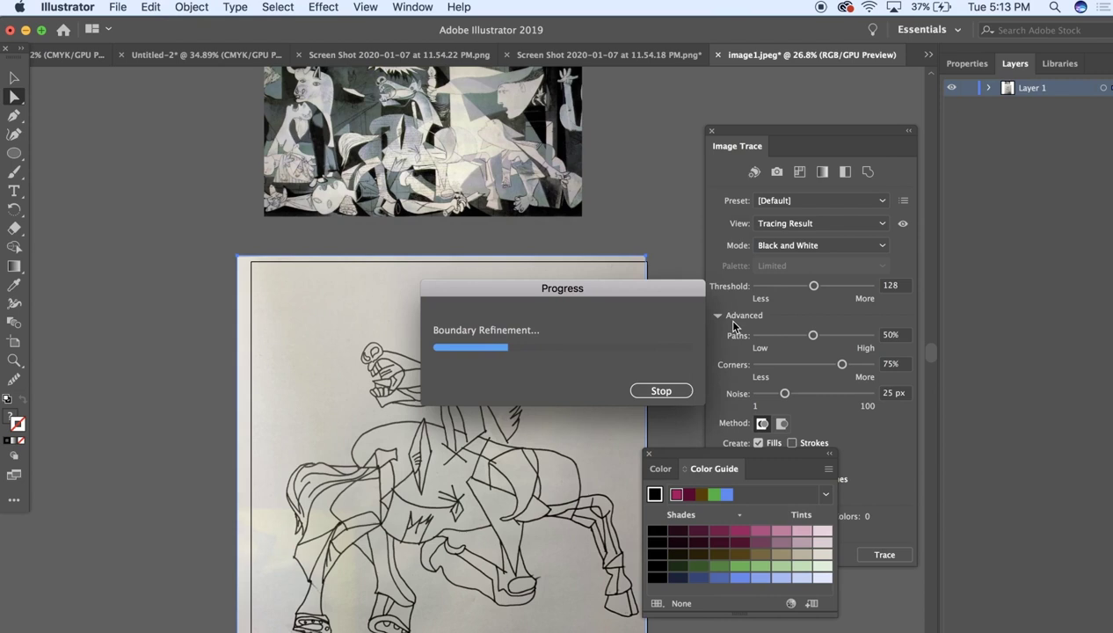
{"action": "left_click", "coordinate": [675, 219]}
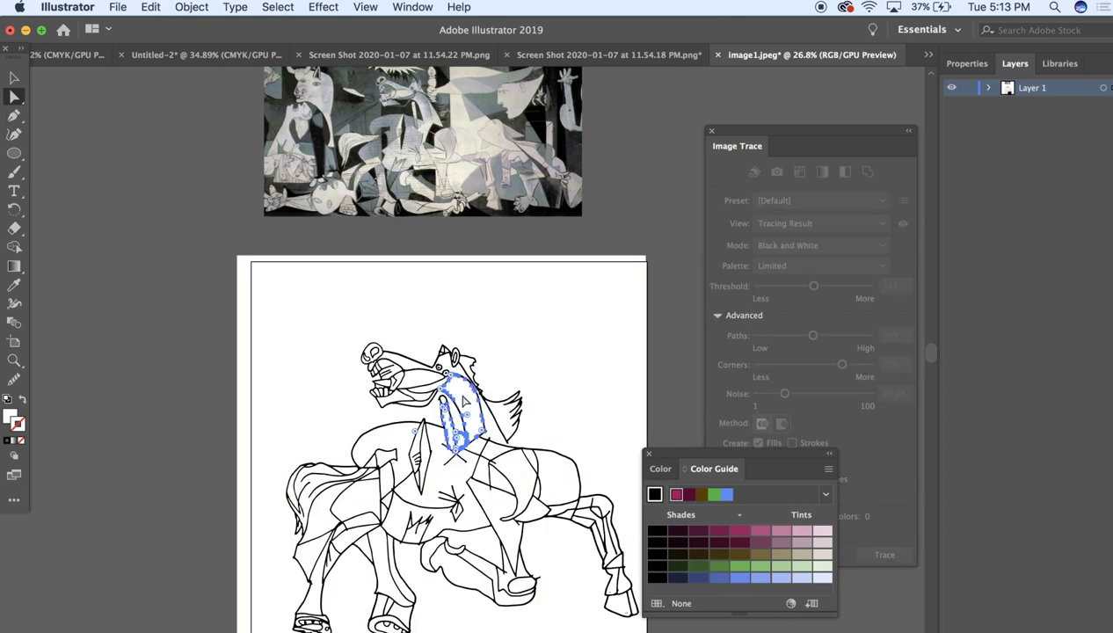
With the Eyedropper, fill the horse's neck and mouth shapes with greys sampled from Guernica
{"action": "left_click", "coordinate": [14, 284]}
{"action": "scroll", "coordinate": [325, 213], "scroll_direction": "up", "scroll_amount": 1}
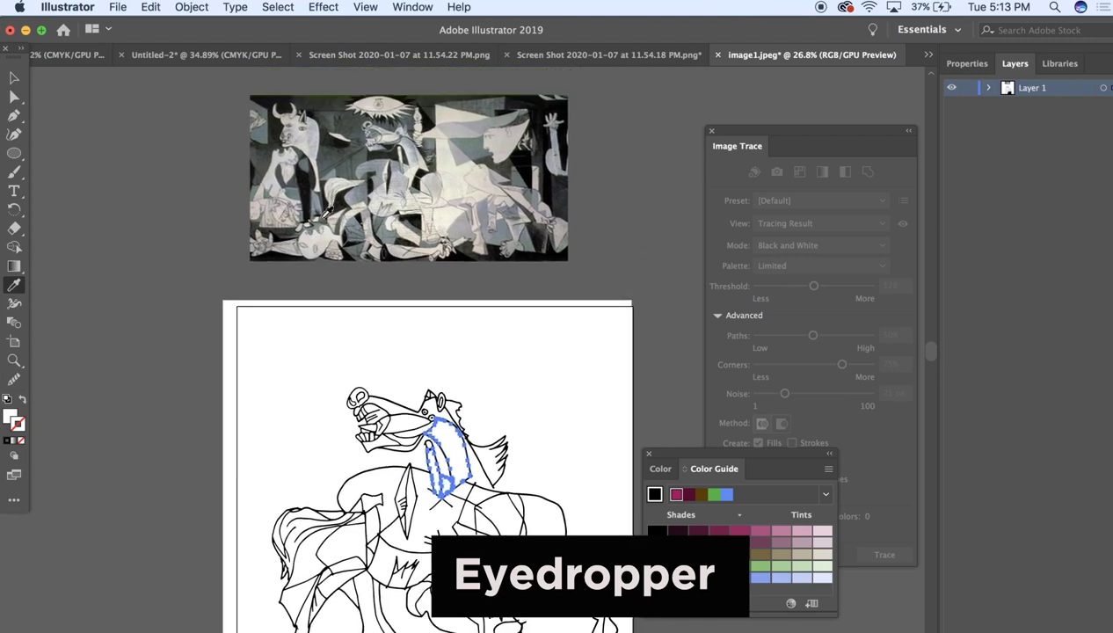
{"action": "scroll", "coordinate": [413, 133], "scroll_direction": "up", "scroll_amount": 5}
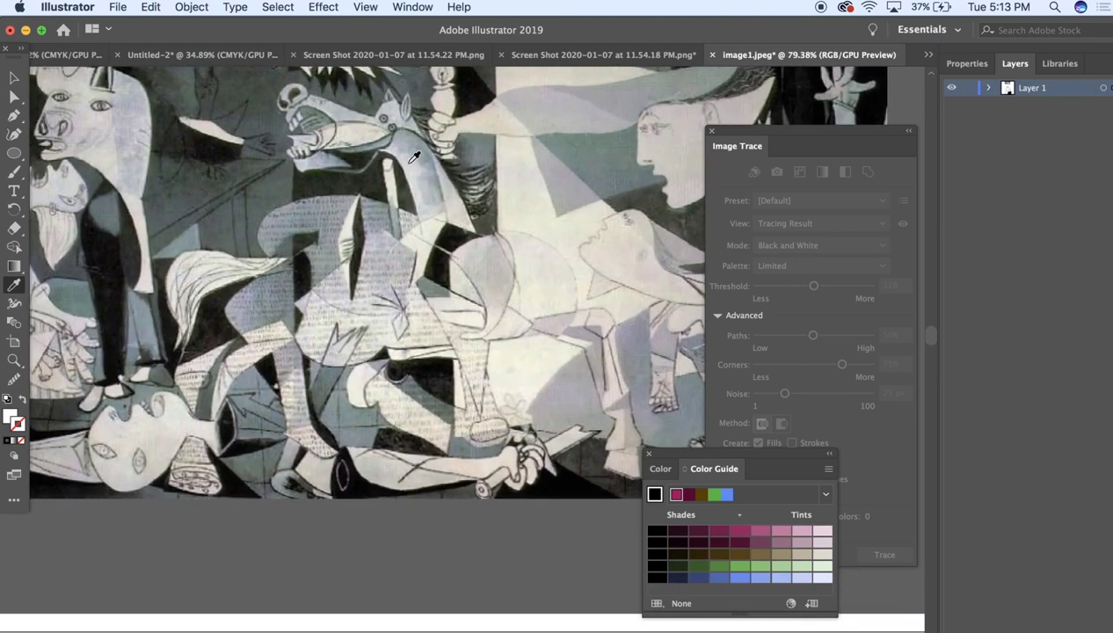
{"action": "left_click", "coordinate": [422, 163]}
{"action": "scroll", "coordinate": [422, 163], "scroll_direction": "down", "scroll_amount": 5}
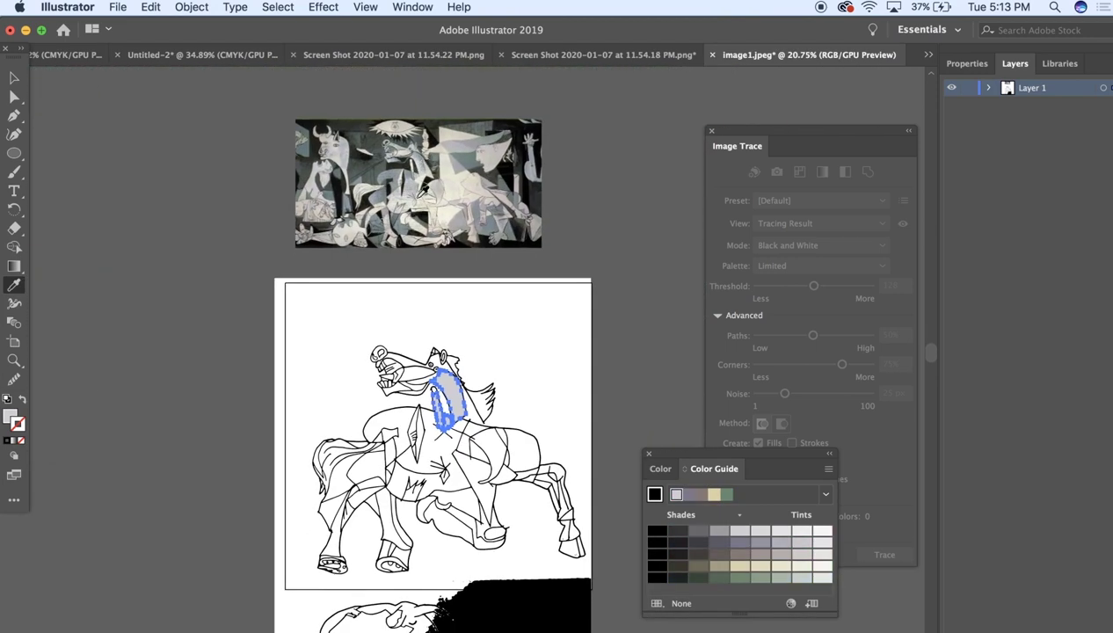
{"action": "scroll", "coordinate": [422, 202], "scroll_direction": "up", "scroll_amount": 1}
{"action": "scroll", "coordinate": [456, 279], "scroll_direction": "up", "scroll_amount": 1}
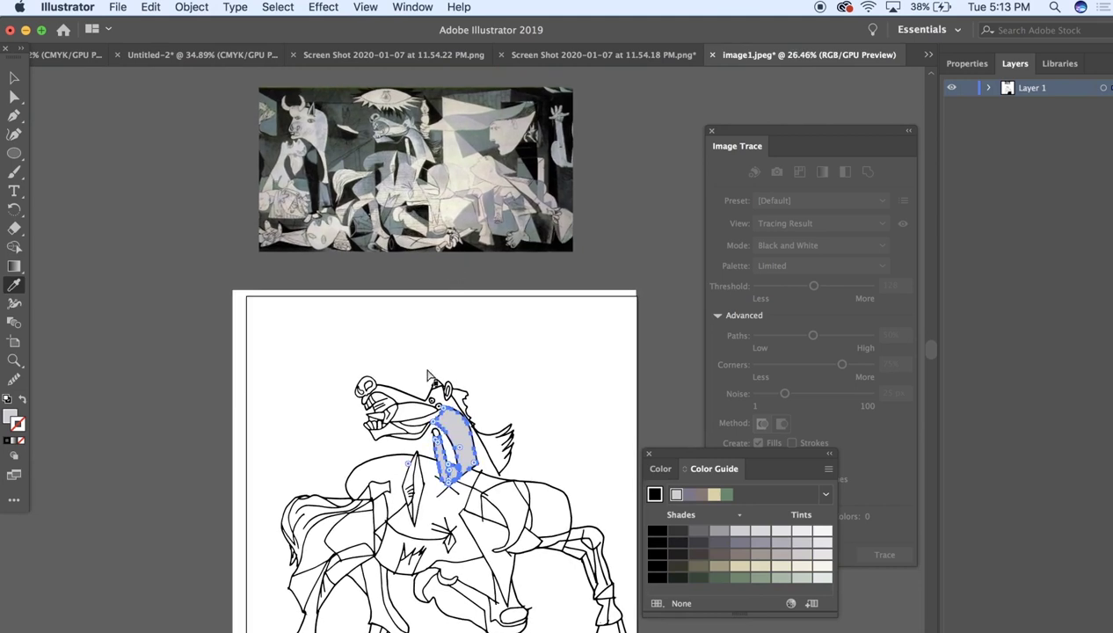
{"action": "left_click", "coordinate": [412, 400], "text": "super"}
{"action": "left_click", "coordinate": [400, 132]}
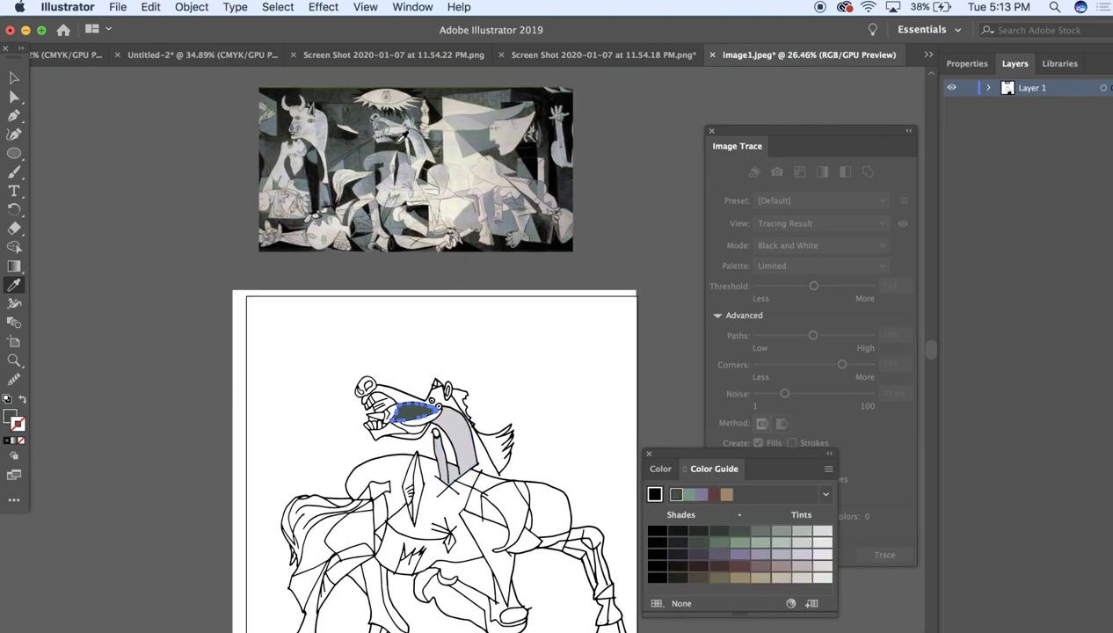
Fill the horse's chest shape and the small triangle above it with Guernica black
{"action": "left_click", "coordinate": [395, 390], "text": "super"}
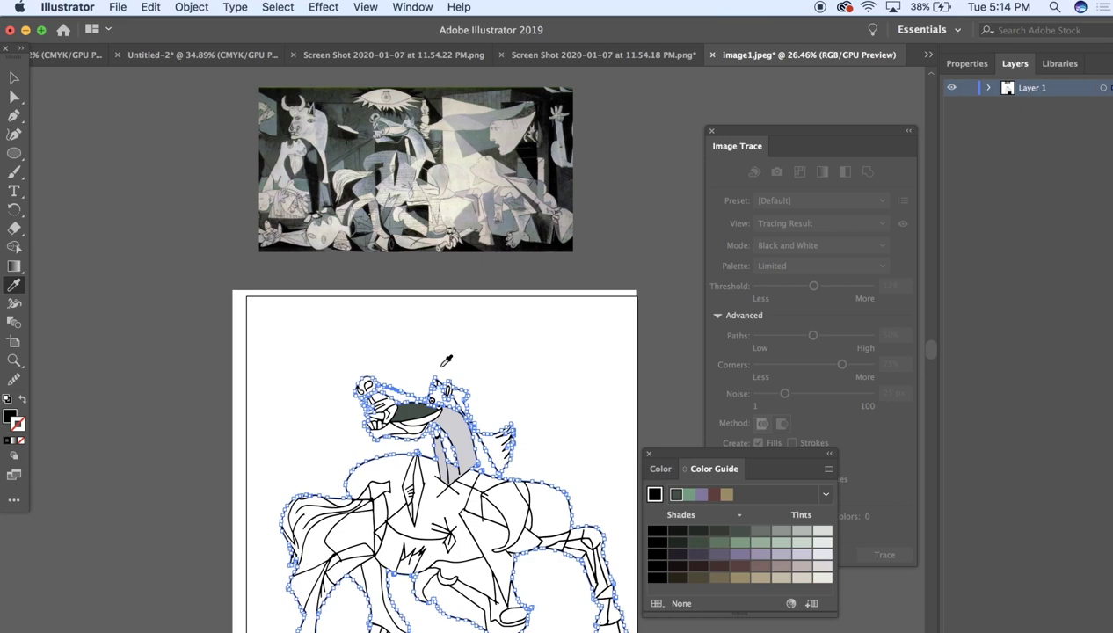
{"action": "left_click", "coordinate": [479, 508], "text": "super"}
{"action": "left_click", "coordinate": [422, 167]}
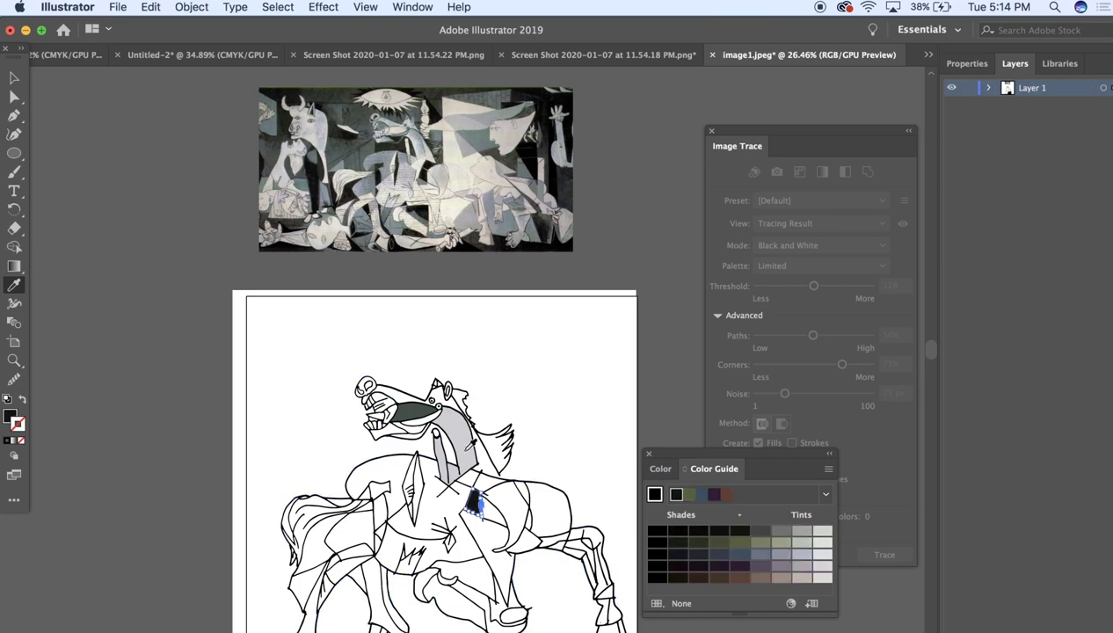
{"action": "left_click", "coordinate": [486, 483], "text": "super"}
{"action": "left_click", "coordinate": [424, 194]}
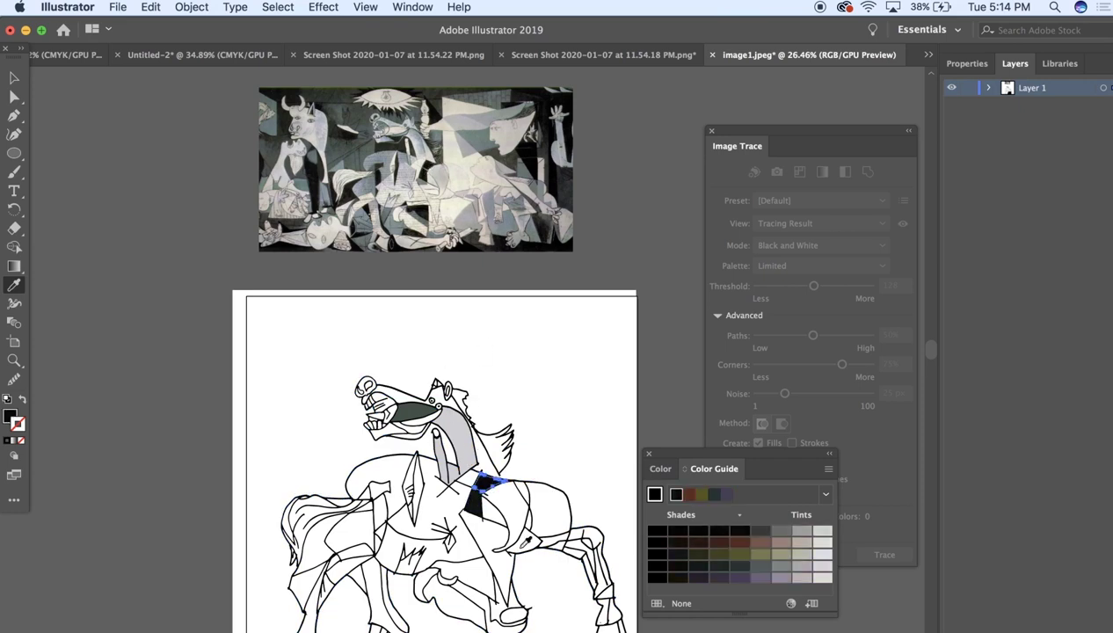
Fill two adjacent curved body shapes with light grey sampled from Guernica
{"action": "left_click", "coordinate": [507, 518], "text": "super"}
{"action": "left_click", "coordinate": [433, 173]}
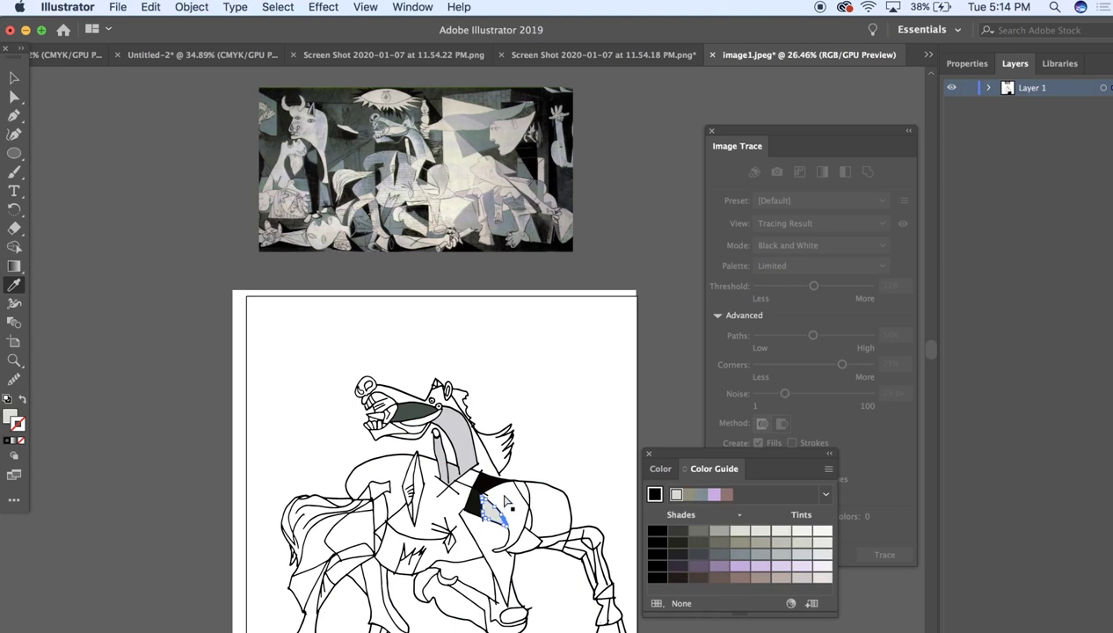
{"action": "left_click", "coordinate": [505, 501], "text": "super"}
{"action": "left_click", "coordinate": [440, 171]}
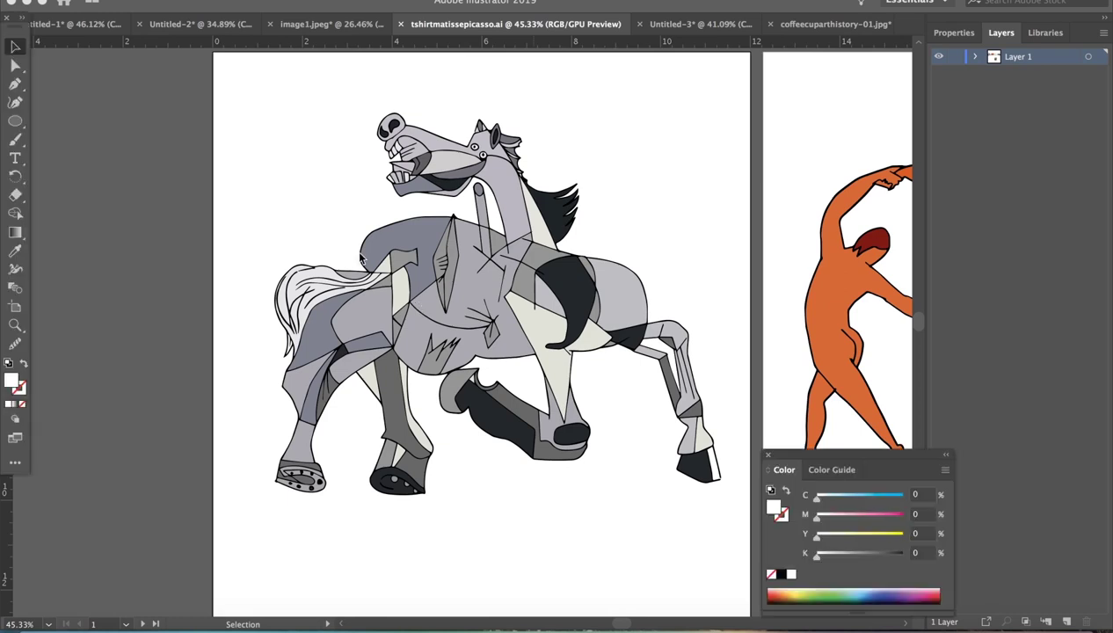
Zoom out and pan across tshirtmatissepicasso.ai to the Matisse dancers and Duchamp fountain
{"action": "scroll", "coordinate": [398, 299], "scroll_direction": "up", "scroll_amount": 3}
{"action": "scroll", "coordinate": [361, 257], "scroll_direction": "down", "scroll_amount": 3}
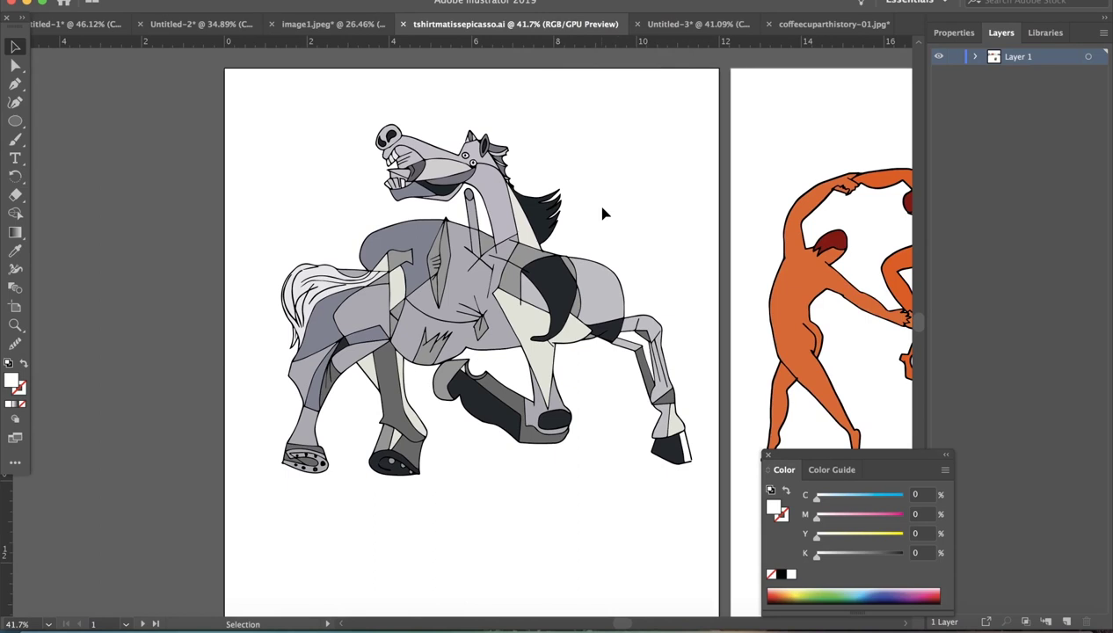
{"action": "scroll", "coordinate": [603, 211], "scroll_direction": "right", "scroll_amount": 10}
{"action": "scroll", "coordinate": [604, 211], "scroll_direction": "right", "scroll_amount": 10}
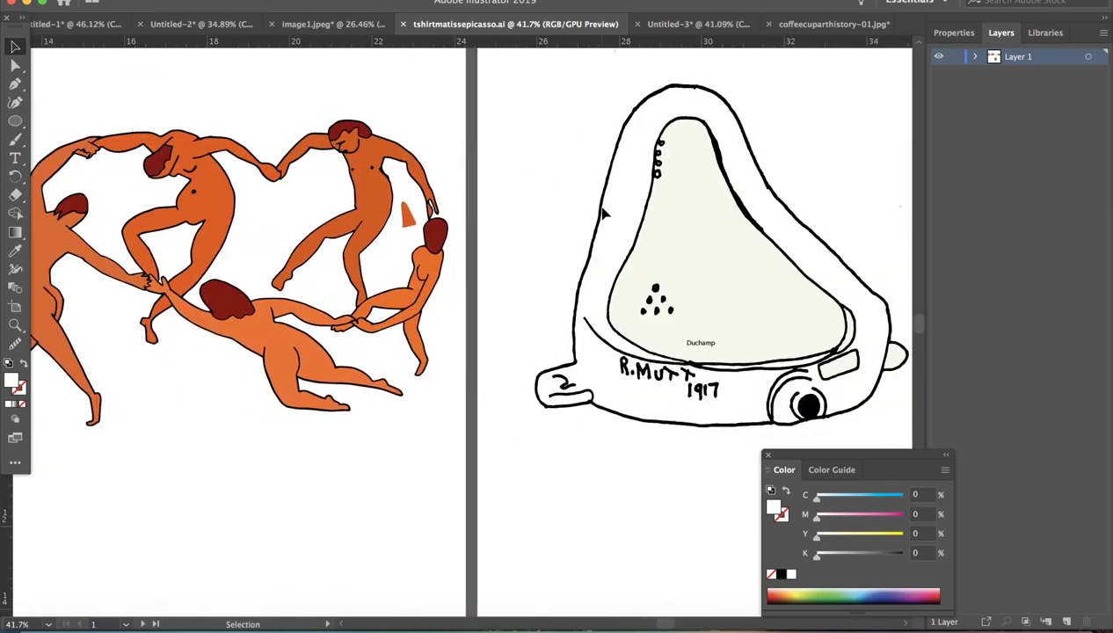
In Untitled-3, delete the '9 in X 3.5 in' label from the white artboard
{"action": "left_click", "coordinate": [673, 25]}
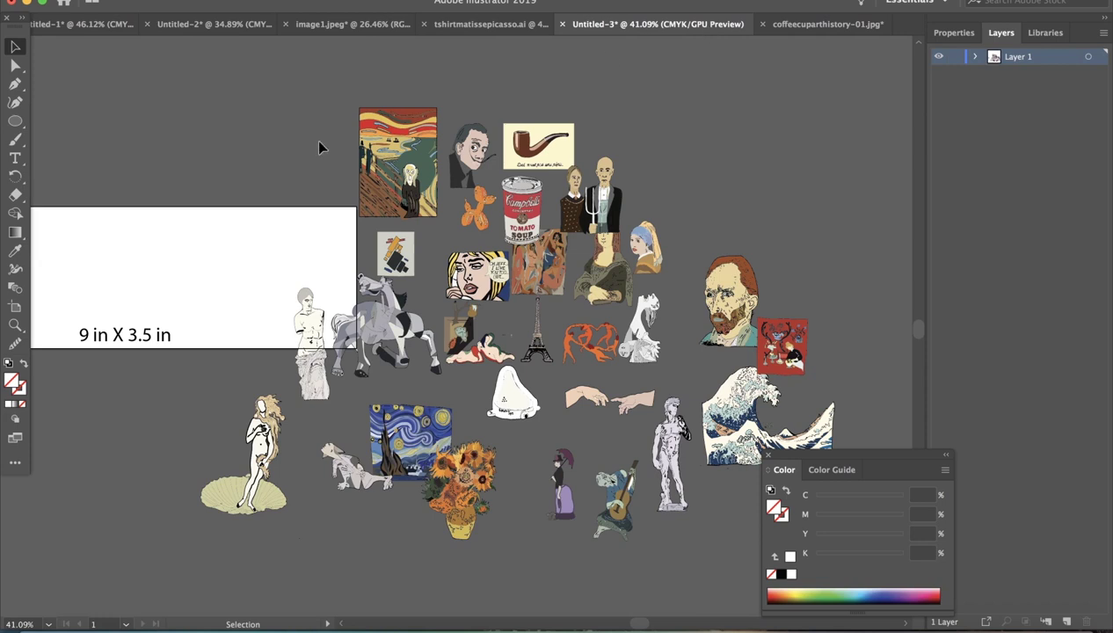
{"action": "scroll", "coordinate": [319, 148], "scroll_direction": "left", "scroll_amount": 5}
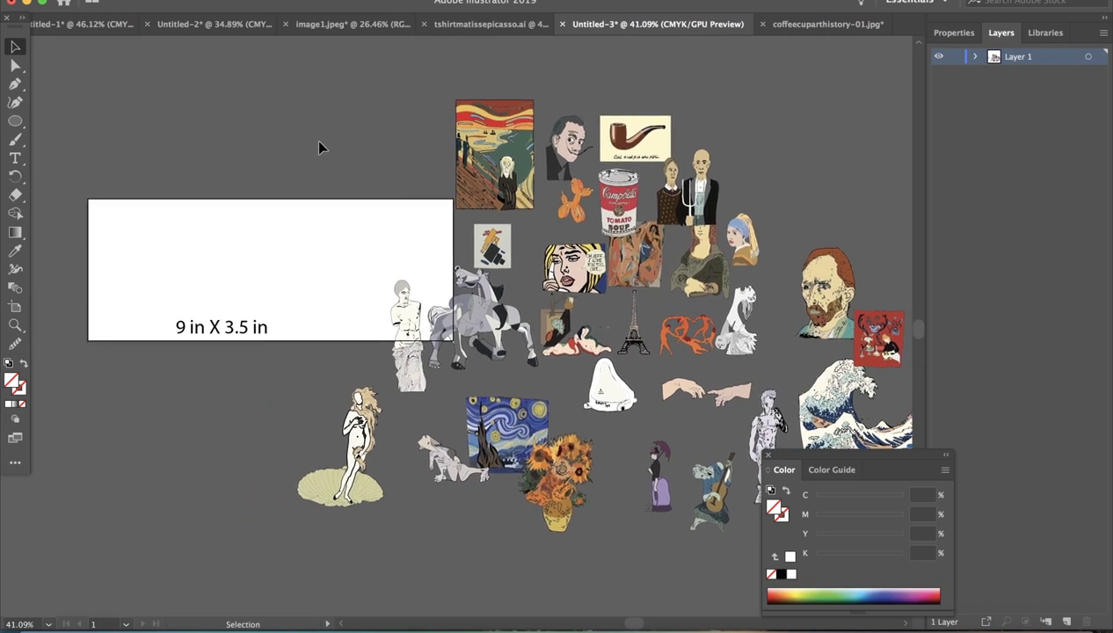
{"action": "scroll", "coordinate": [319, 147], "scroll_direction": "up", "scroll_amount": 3}
{"action": "left_click_drag", "start_coordinate": [200, 424], "coordinate": [248, 330]}
{"action": "left_click", "coordinate": [174, 290]}
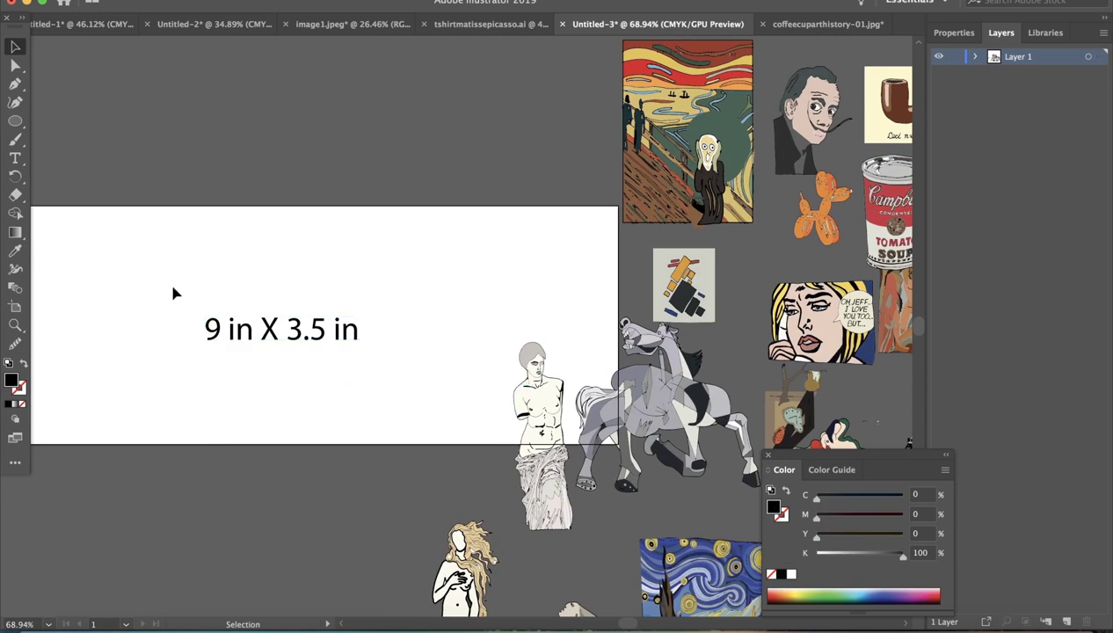
{"action": "left_click", "coordinate": [225, 325]}
{"action": "key", "text": "Delete"}
{"action": "scroll", "coordinate": [509, 343], "scroll_direction": "down", "scroll_amount": 3}
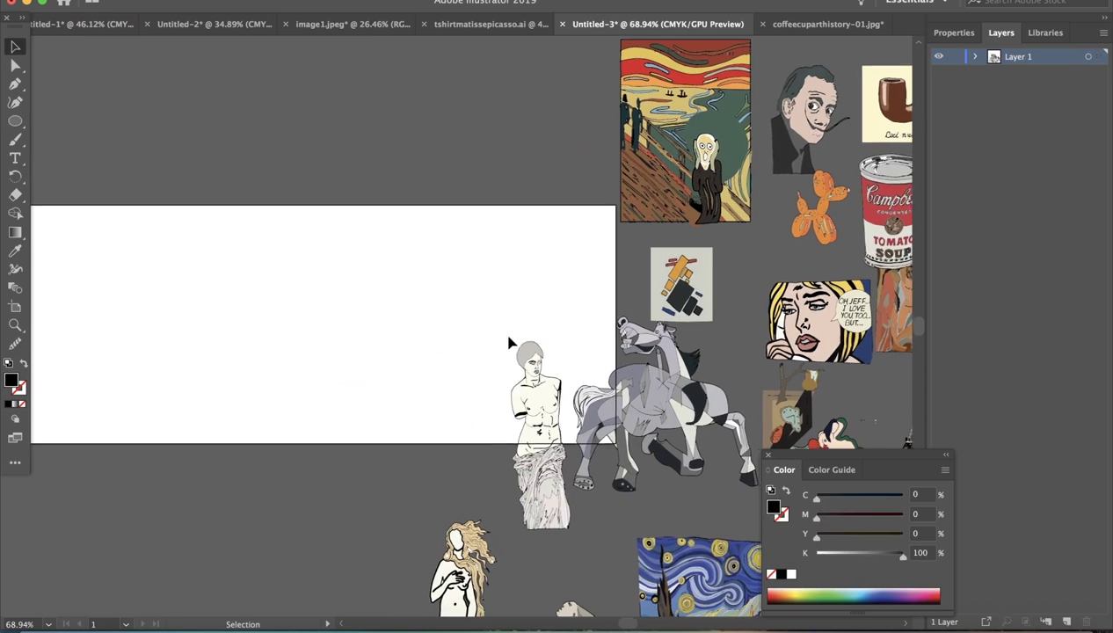
{"action": "scroll", "coordinate": [499, 353], "scroll_direction": "down", "scroll_amount": 5}
{"action": "scroll", "coordinate": [498, 354], "scroll_direction": "right", "scroll_amount": 2}
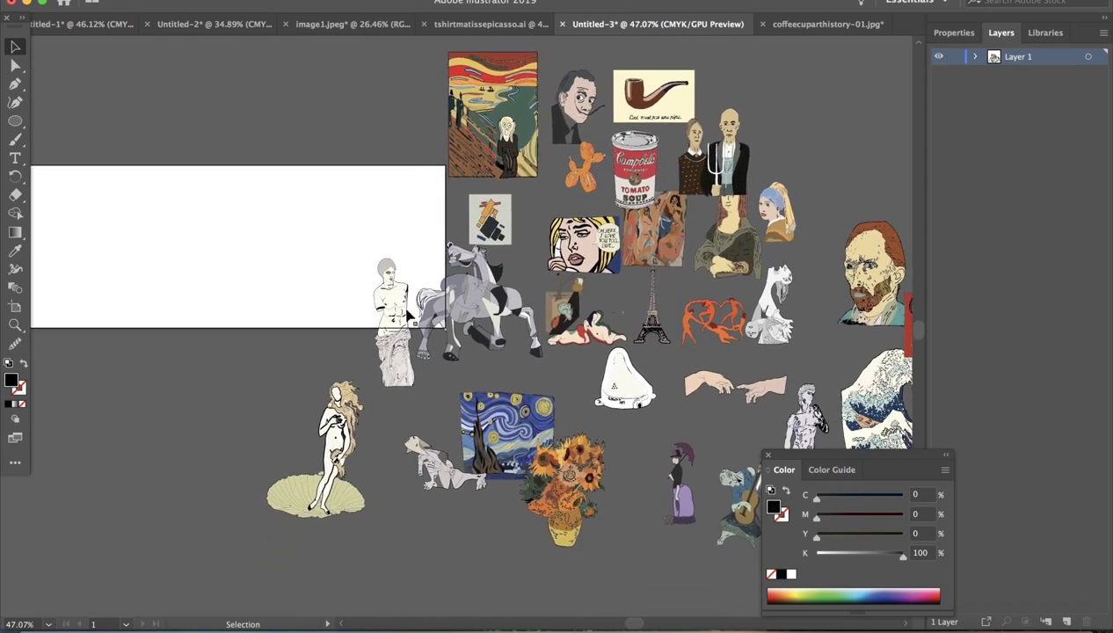
Place Venus, the grey horse and the small abstract thumbnail on the artboard, sending the thumbnail to back
{"action": "left_click_drag", "start_coordinate": [407, 314], "coordinate": [314, 231]}
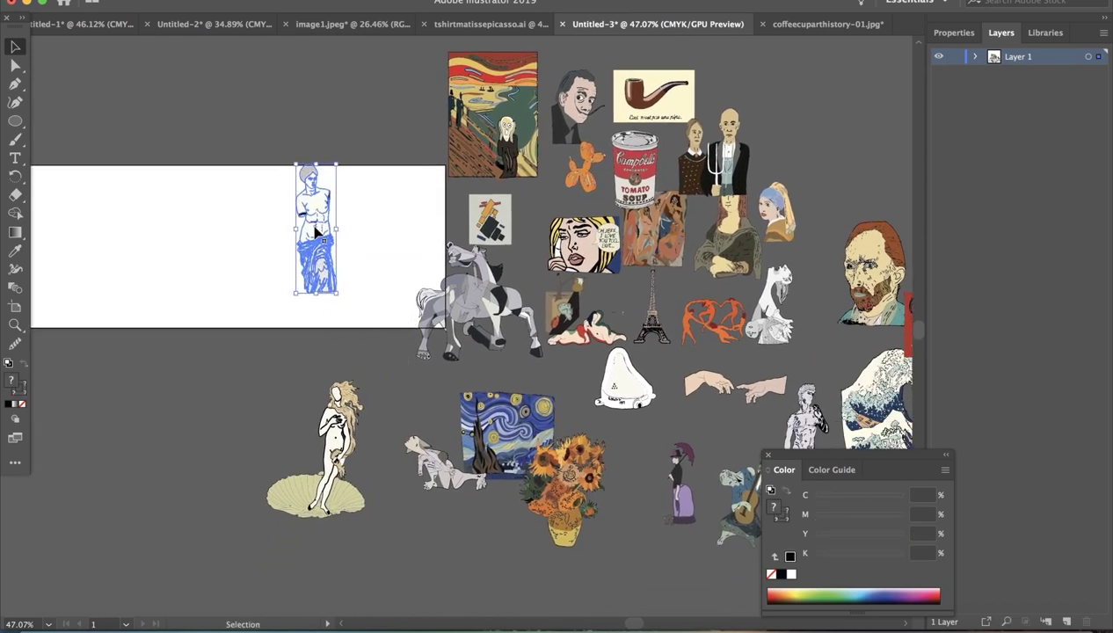
{"action": "double_click", "coordinate": [474, 299]}
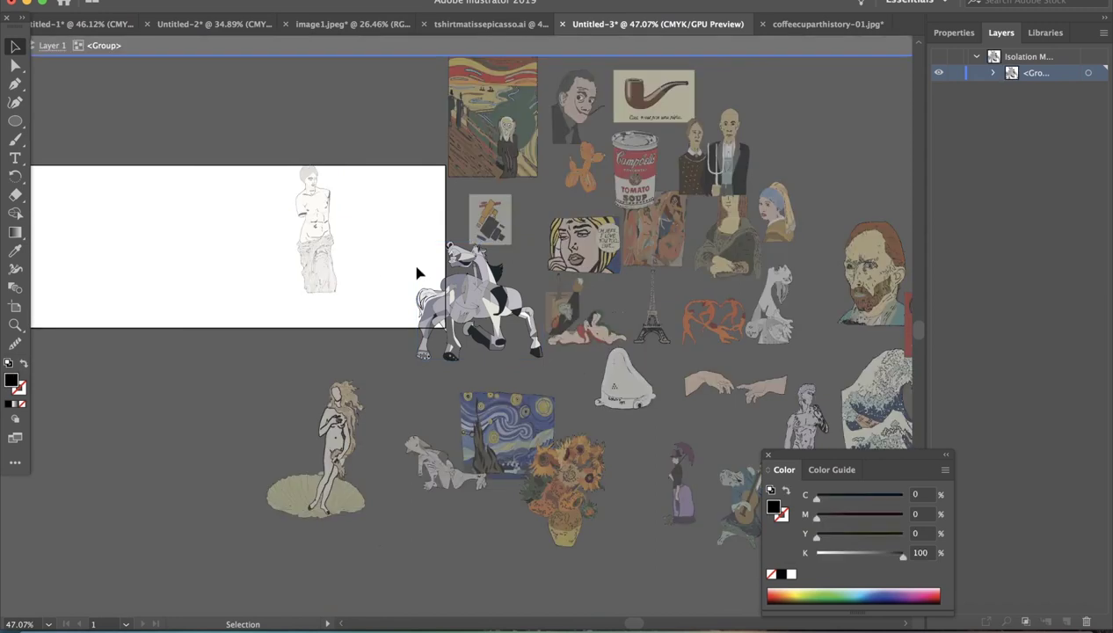
{"action": "double_click", "coordinate": [394, 206]}
{"action": "left_click_drag", "start_coordinate": [427, 283], "coordinate": [191, 251]}
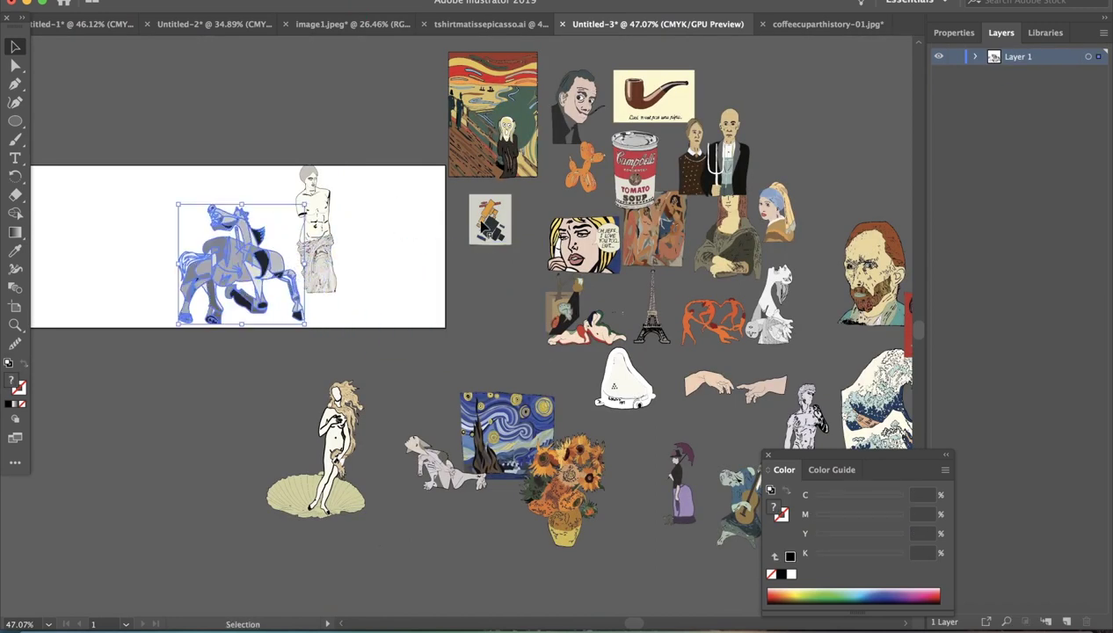
{"action": "left_click_drag", "start_coordinate": [483, 226], "coordinate": [280, 248]}
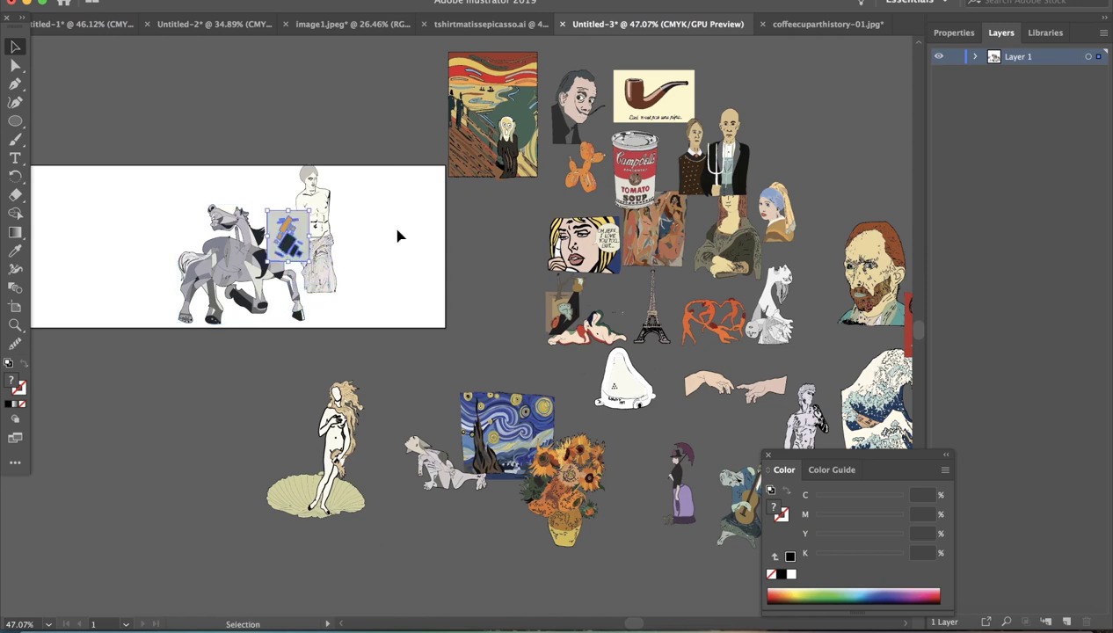
{"action": "right_click", "coordinate": [285, 246]}
{"action": "key", "text": "Escape"}
{"action": "left_click", "coordinate": [200, 1]}
{"action": "mouse_move", "coordinate": [222, 12]}
{"action": "left_click", "coordinate": [380, 53]}
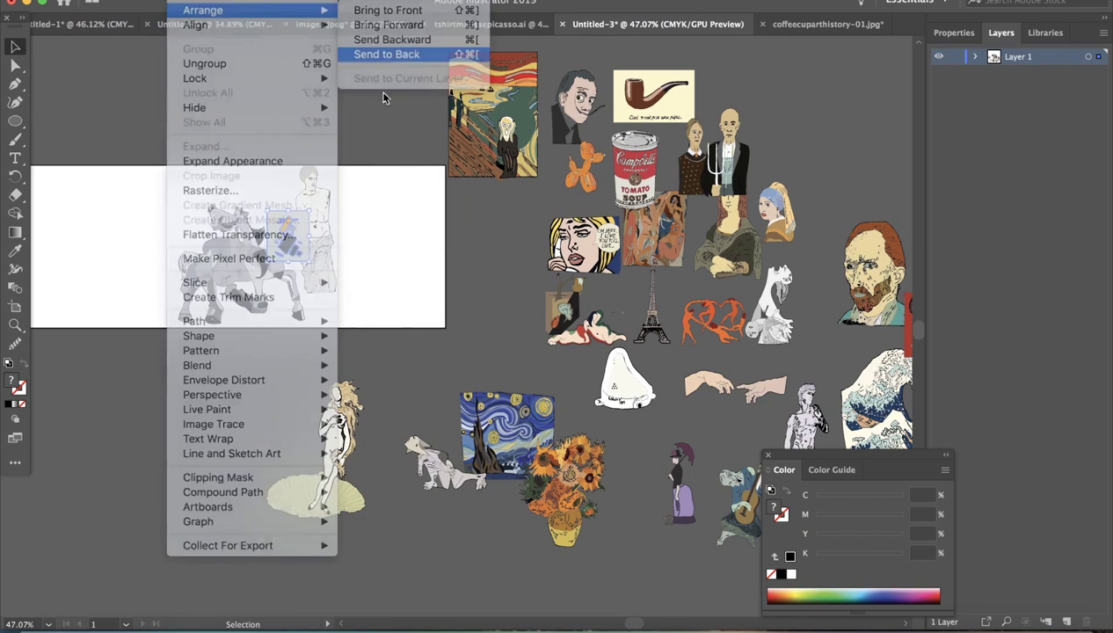
Arrange Starry Night, the Lichtenstein, Venus, American Gothic, the fountain and Magritte's pipe across the artboard
{"action": "left_click_drag", "start_coordinate": [525, 403], "coordinate": [104, 195]}
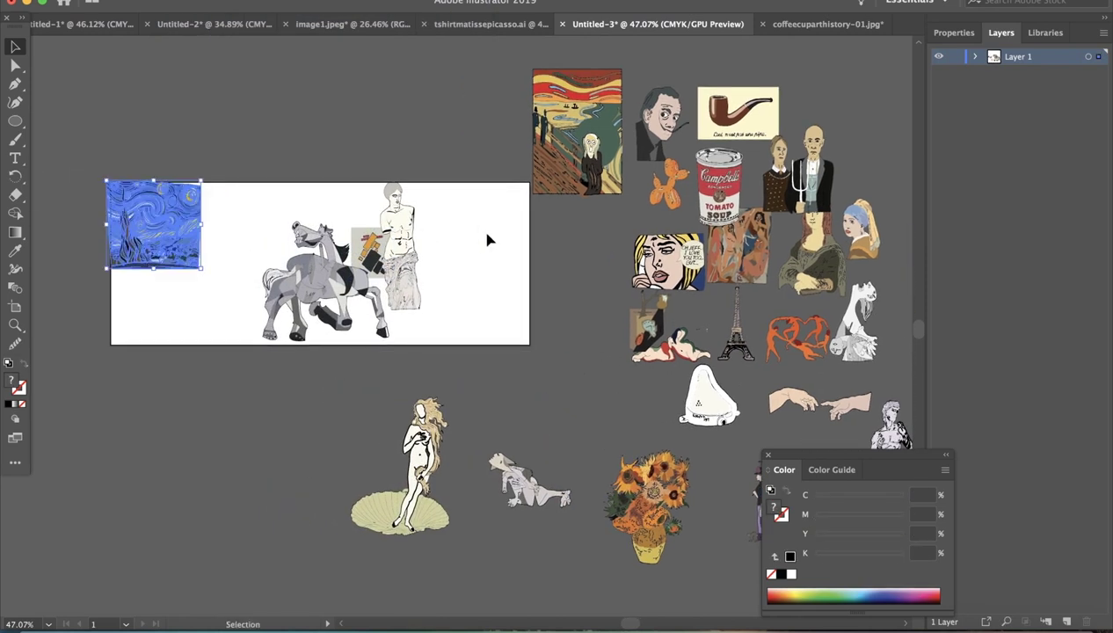
{"action": "left_click_drag", "start_coordinate": [656, 266], "coordinate": [484, 321]}
{"action": "left_click_drag", "start_coordinate": [425, 454], "coordinate": [211, 261]}
{"action": "left_click", "coordinate": [661, 253]}
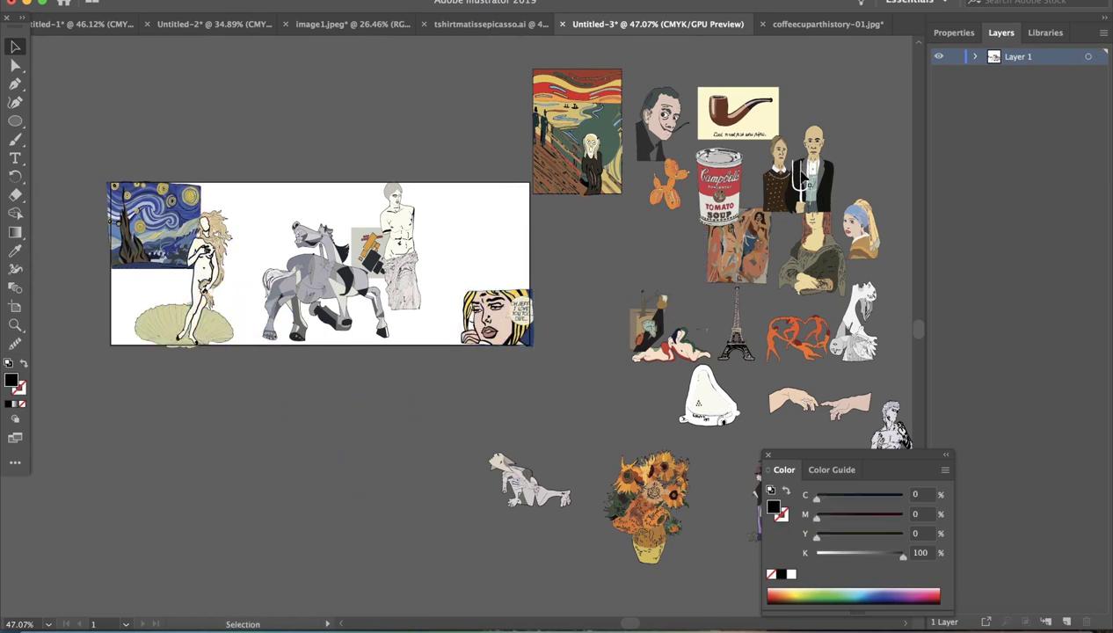
{"action": "left_click_drag", "start_coordinate": [800, 176], "coordinate": [409, 309]}
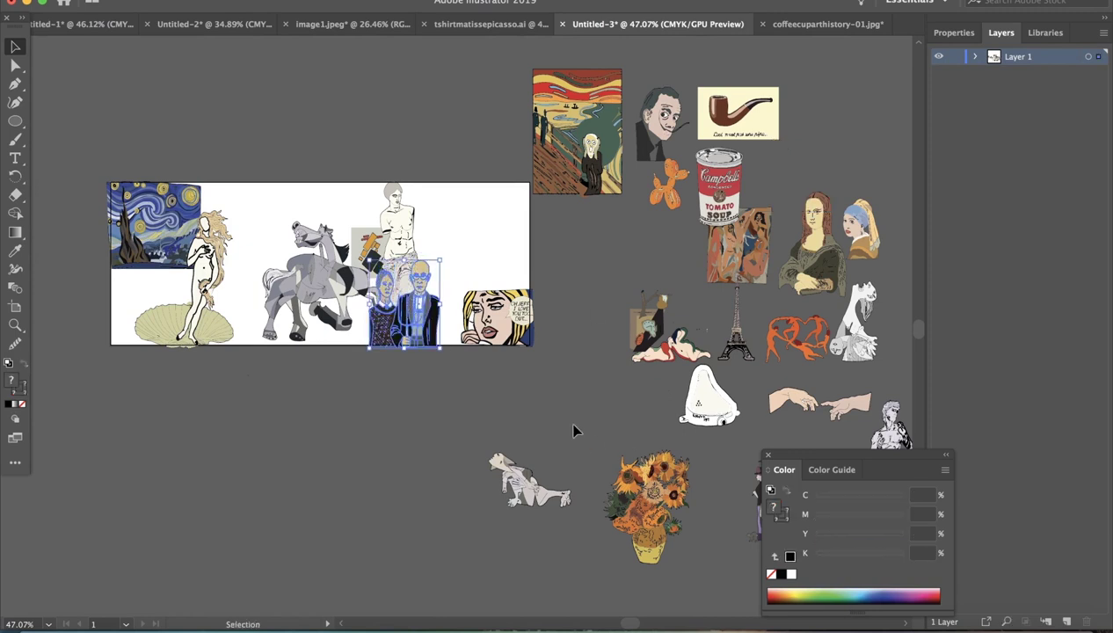
{"action": "left_click_drag", "start_coordinate": [716, 404], "coordinate": [157, 326]}
{"action": "left_click_drag", "start_coordinate": [723, 130], "coordinate": [475, 226]}
Place The Scream on the artboard and send it behind the other artwork
{"action": "left_click_drag", "start_coordinate": [603, 118], "coordinate": [301, 230]}
{"action": "left_click", "coordinate": [189, 0]}
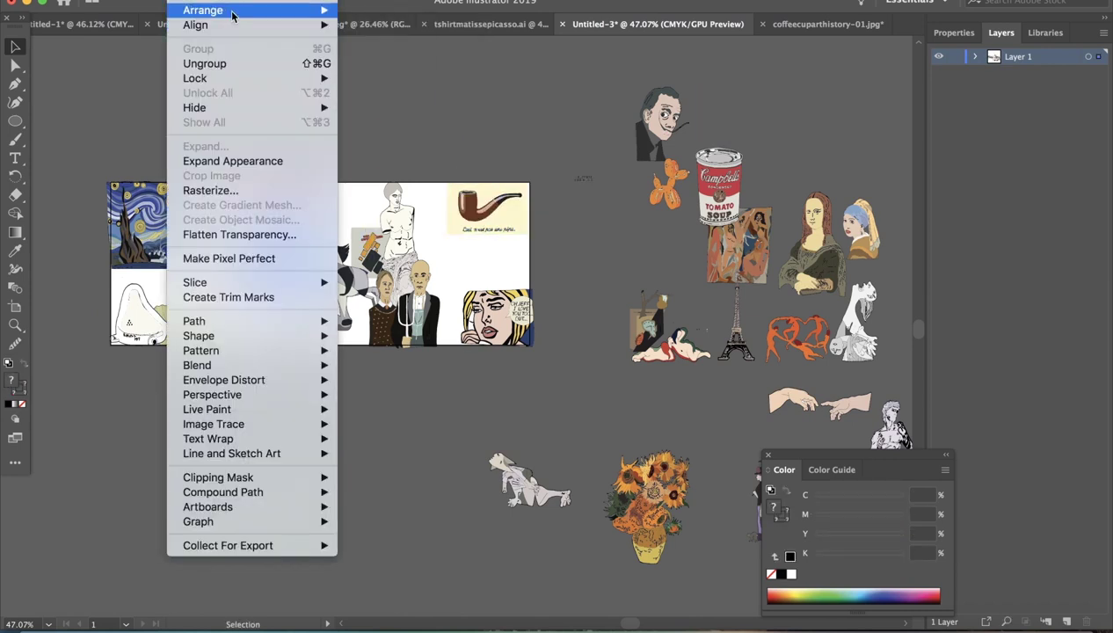
{"action": "mouse_move", "coordinate": [233, 10]}
{"action": "left_click", "coordinate": [416, 55]}
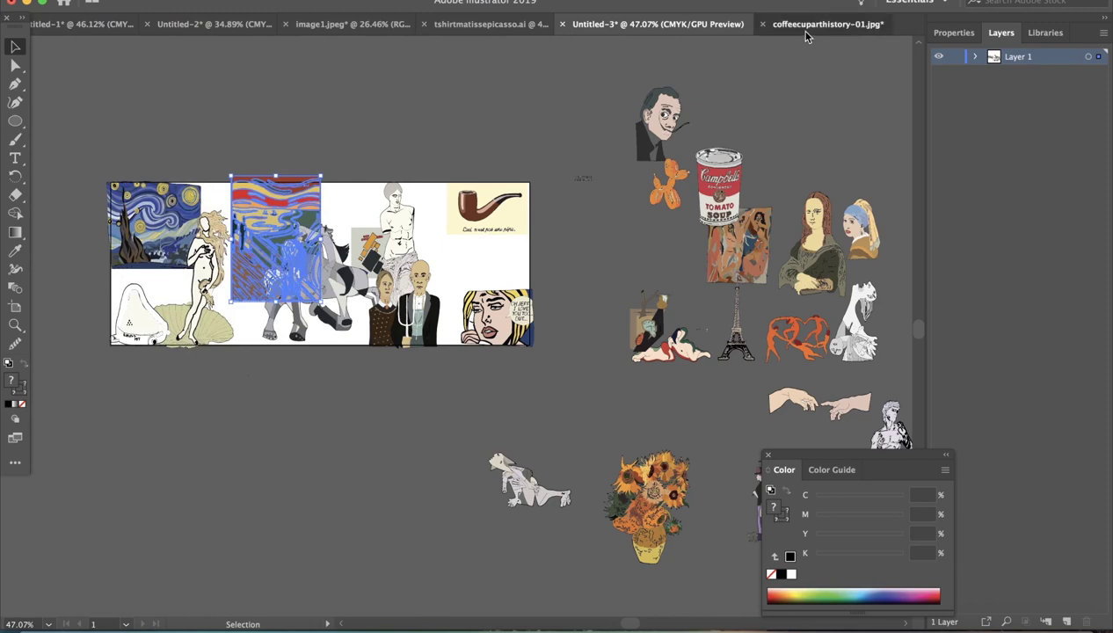
Switch to coffeecuparthistory-01.jpg and zoom in to inspect the David, Van Gogh and soup collage
{"action": "left_click", "coordinate": [796, 29]}
{"action": "scroll", "coordinate": [442, 374], "scroll_direction": "up", "scroll_amount": 2}
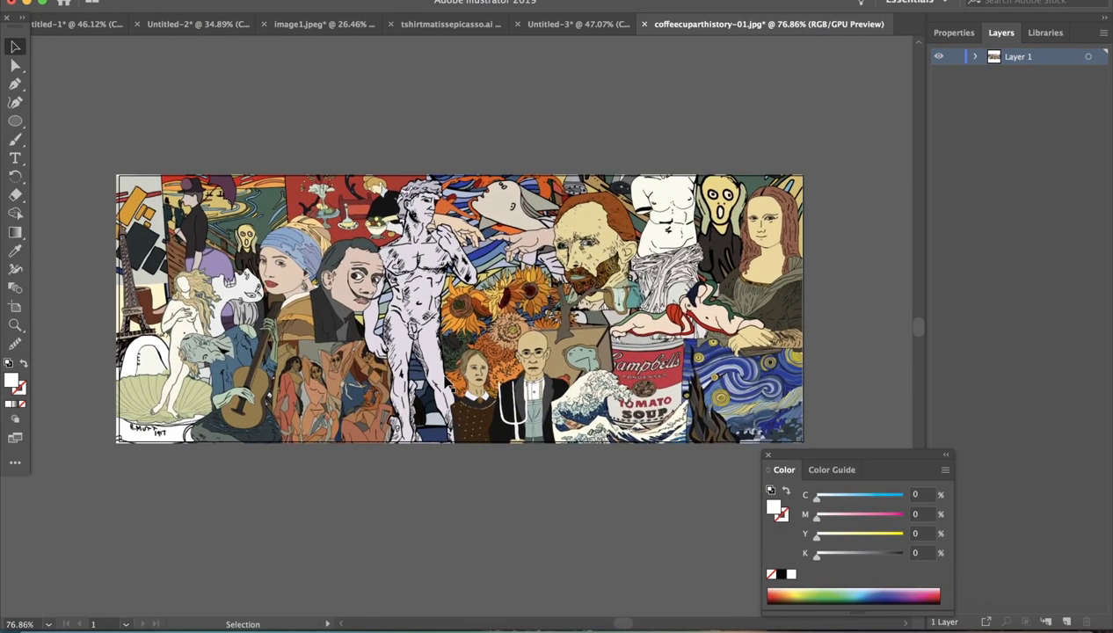
{"action": "scroll", "coordinate": [444, 376], "scroll_direction": "up", "scroll_amount": 2}
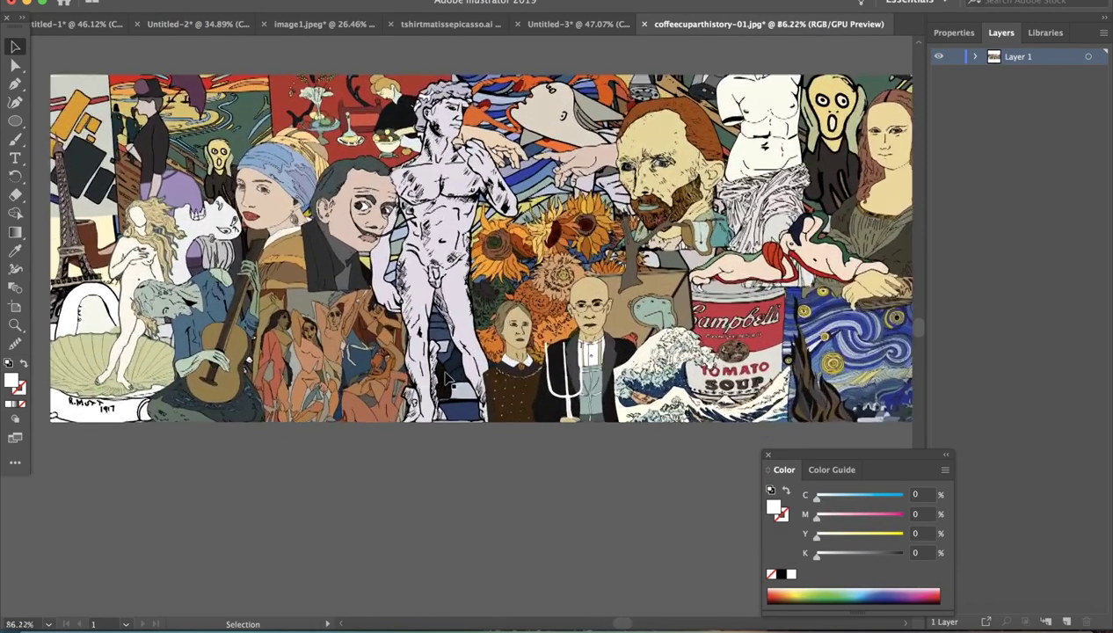
{"action": "scroll", "coordinate": [444, 376], "scroll_direction": "up", "scroll_amount": 2}
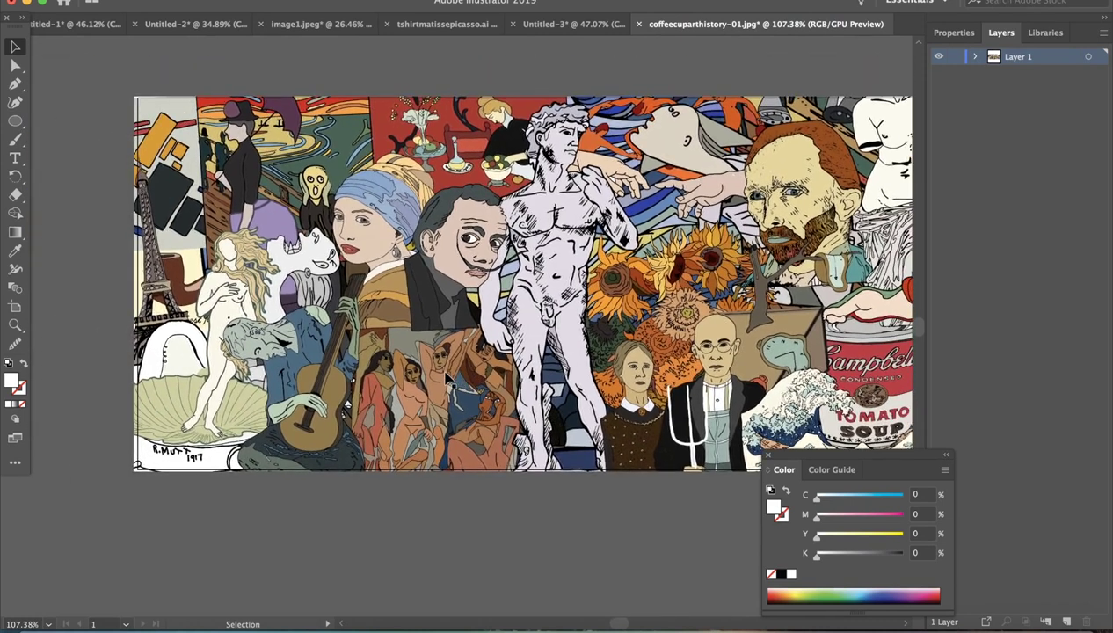
{"action": "scroll", "coordinate": [445, 378], "scroll_direction": "right", "scroll_amount": 5}
{"action": "scroll", "coordinate": [446, 378], "scroll_direction": "down", "scroll_amount": 1}
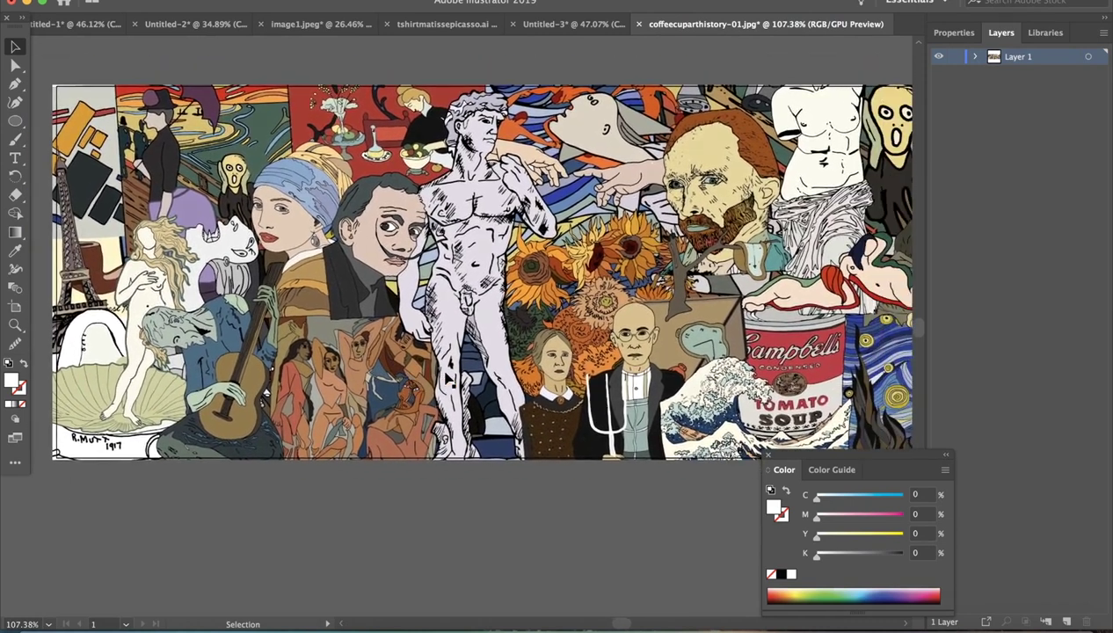
{"action": "scroll", "coordinate": [446, 377], "scroll_direction": "right", "scroll_amount": 1}
{"action": "scroll", "coordinate": [446, 378], "scroll_direction": "down", "scroll_amount": 1}
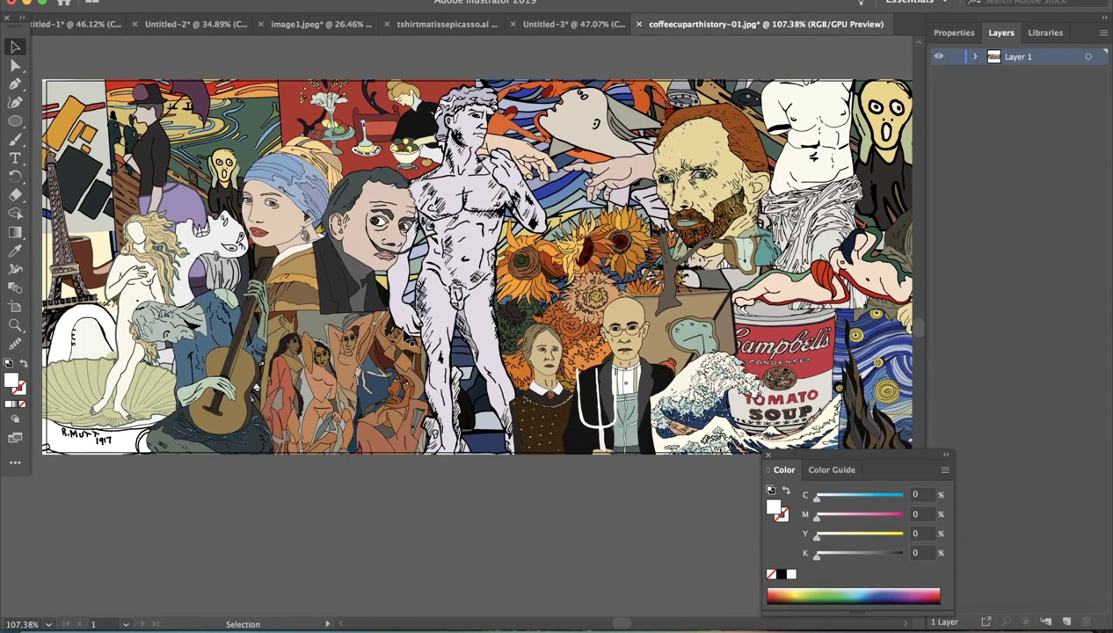
Start a Save As of the collage, check the formats, then cancel without saving
{"action": "left_click", "coordinate": [114, 0]}
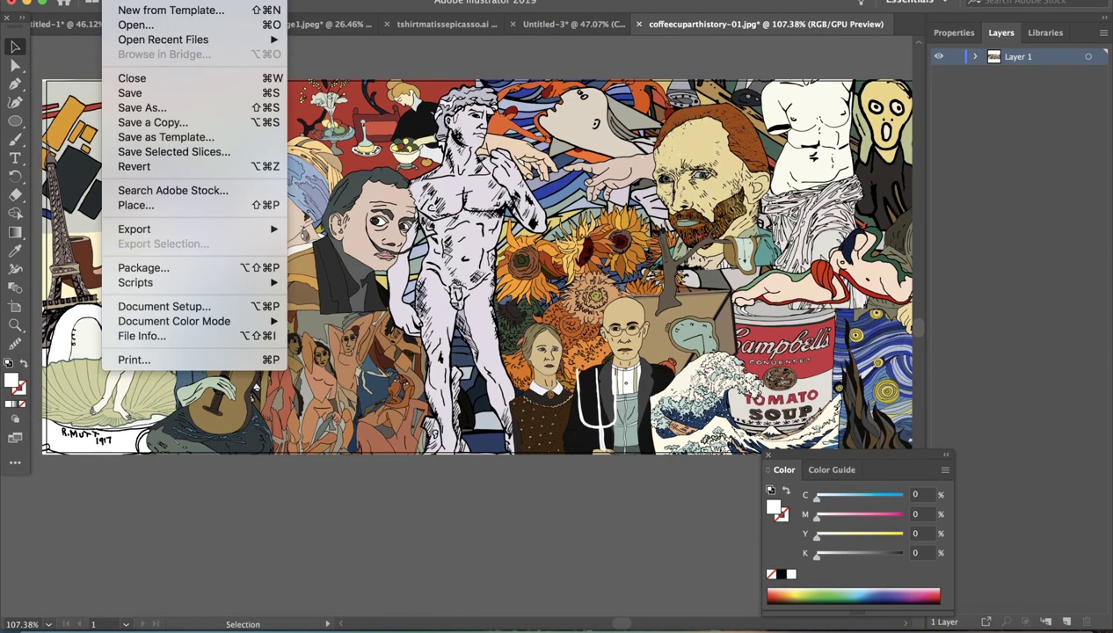
{"action": "left_click", "coordinate": [141, 107]}
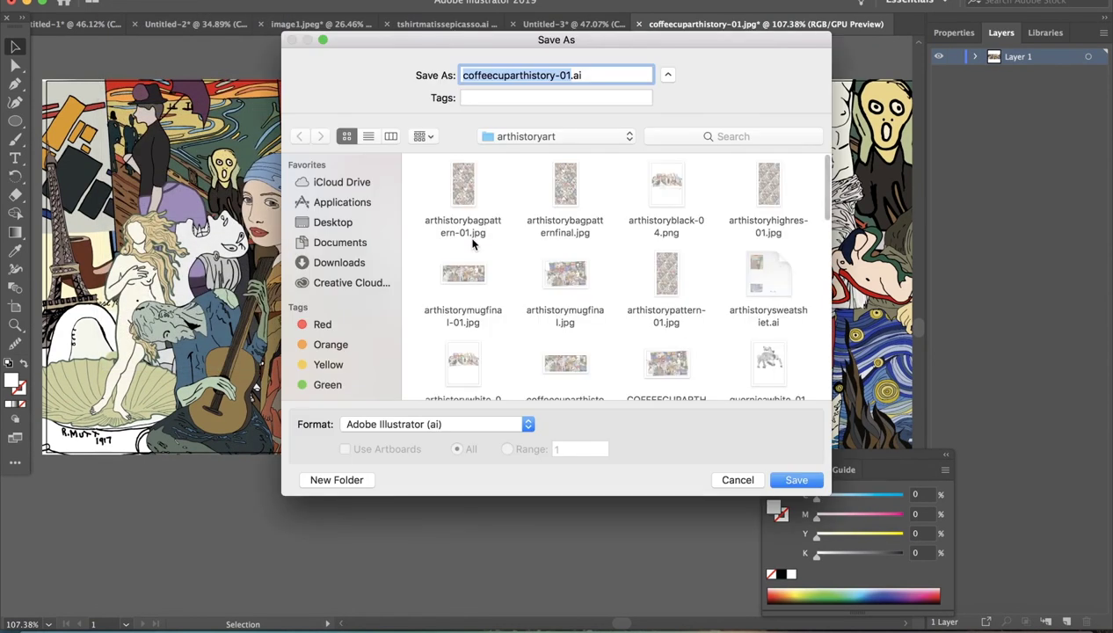
{"action": "left_click", "coordinate": [527, 423]}
{"action": "left_click", "coordinate": [519, 424]}
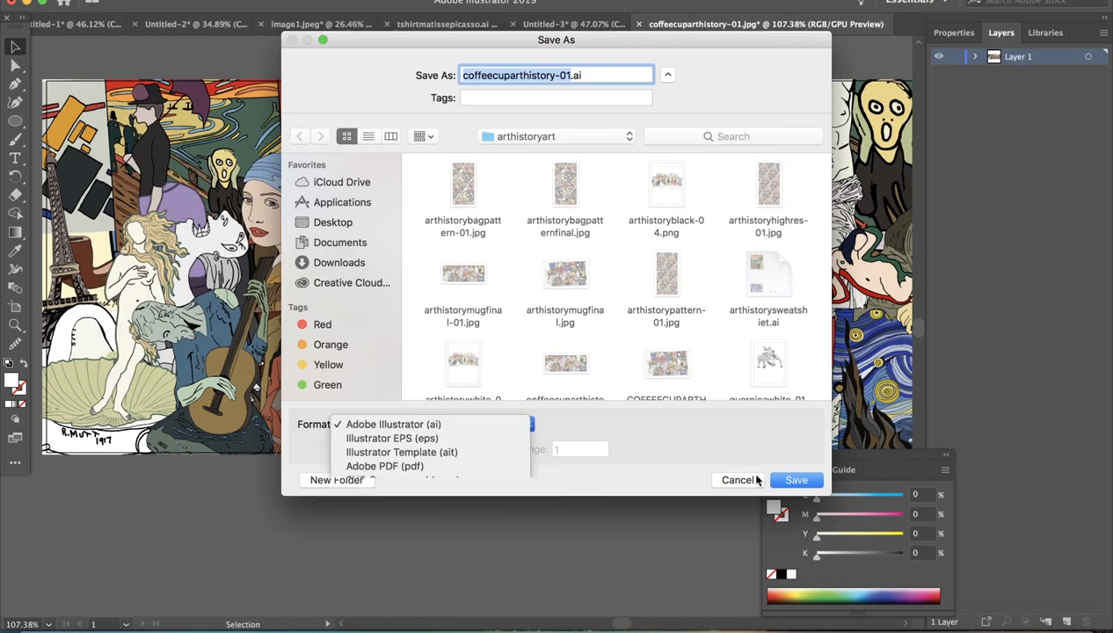
{"action": "left_click", "coordinate": [743, 480]}
Export the collage using artboards to the Desktop as useme!!!!!.jpg, RGB, quality 10, 300 ppi
{"action": "left_click", "coordinate": [114, 0]}
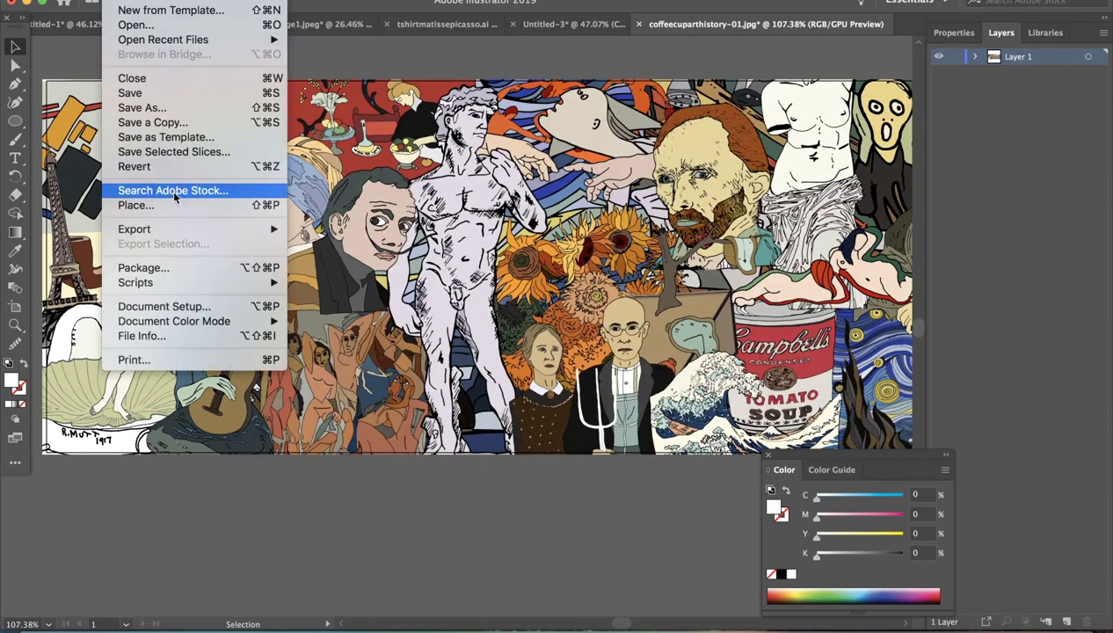
{"action": "mouse_move", "coordinate": [169, 234]}
{"action": "left_click", "coordinate": [321, 243]}
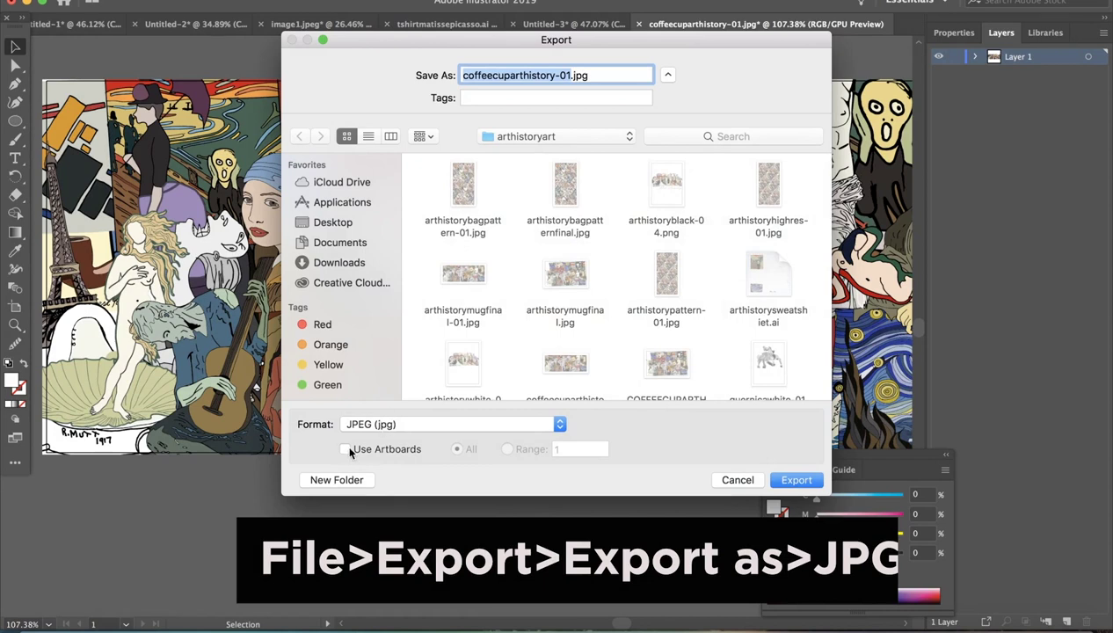
{"action": "left_click", "coordinate": [347, 450]}
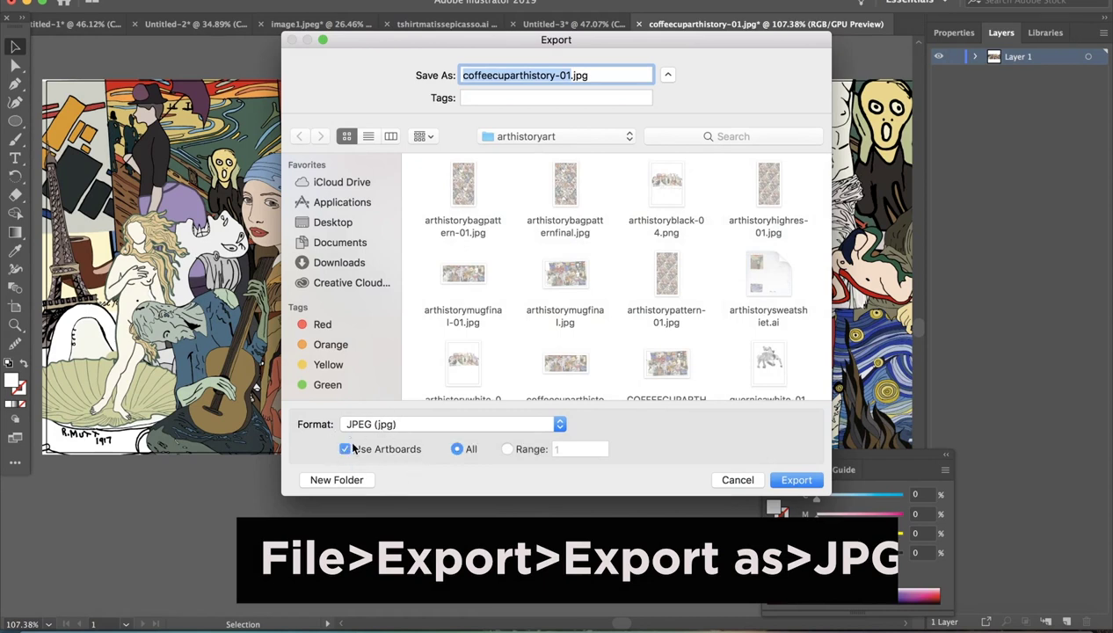
{"action": "left_click", "coordinate": [334, 223]}
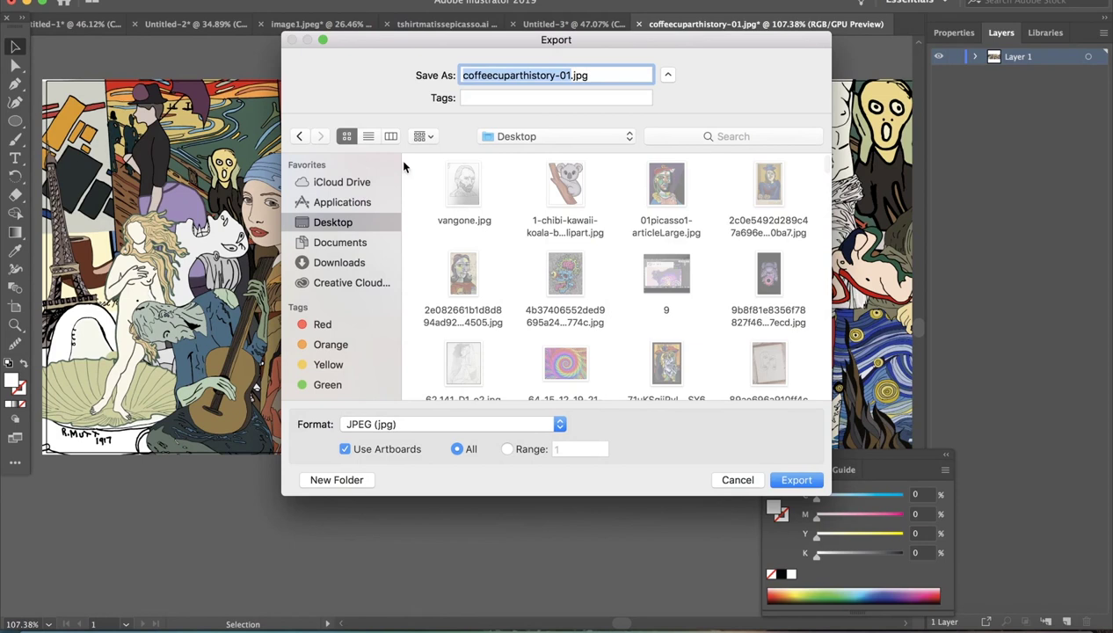
{"action": "type", "text": "useme!!!!!"}
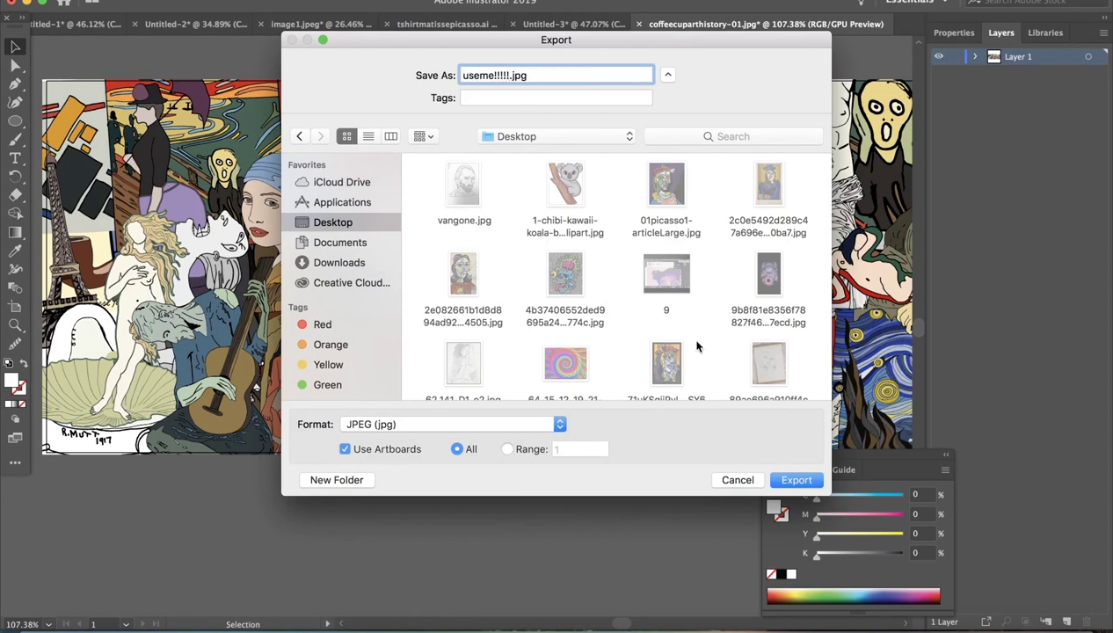
{"action": "left_click", "coordinate": [793, 479]}
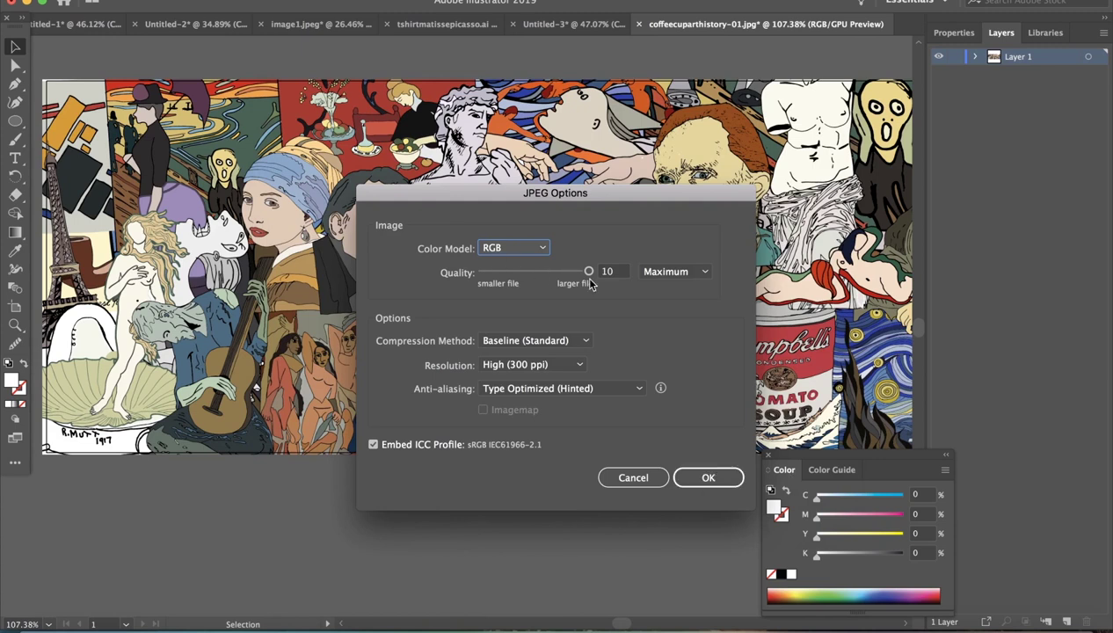
{"action": "left_click", "coordinate": [711, 476]}
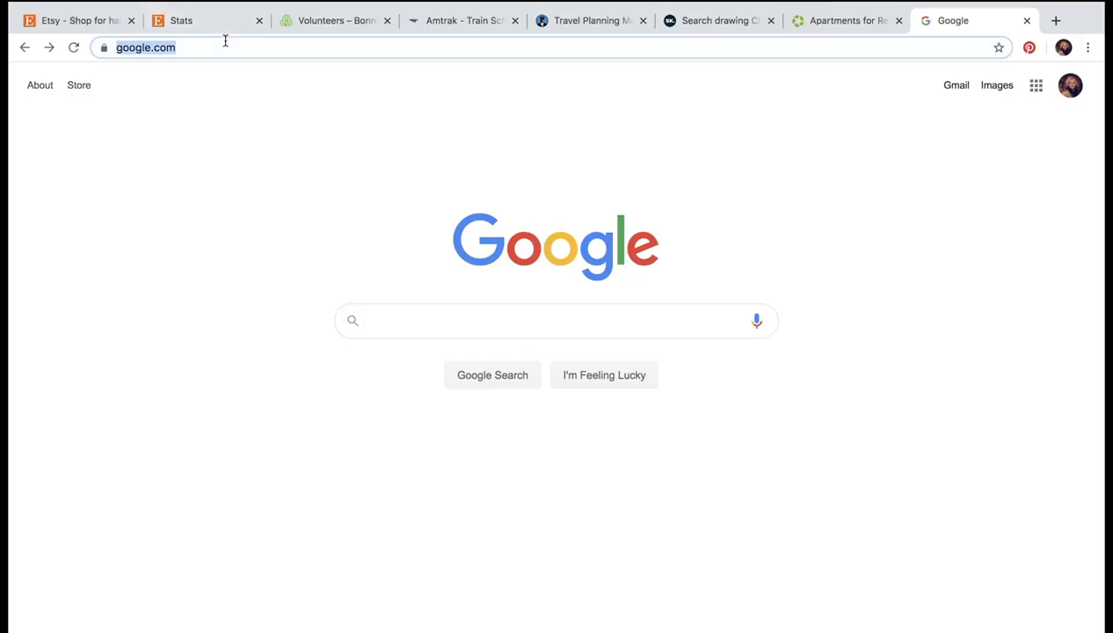
Go to printful.com, start a Basic personal order, and list Home & living coffee mugs
{"action": "type", "text": "print"}
{"action": "key", "text": "Return"}
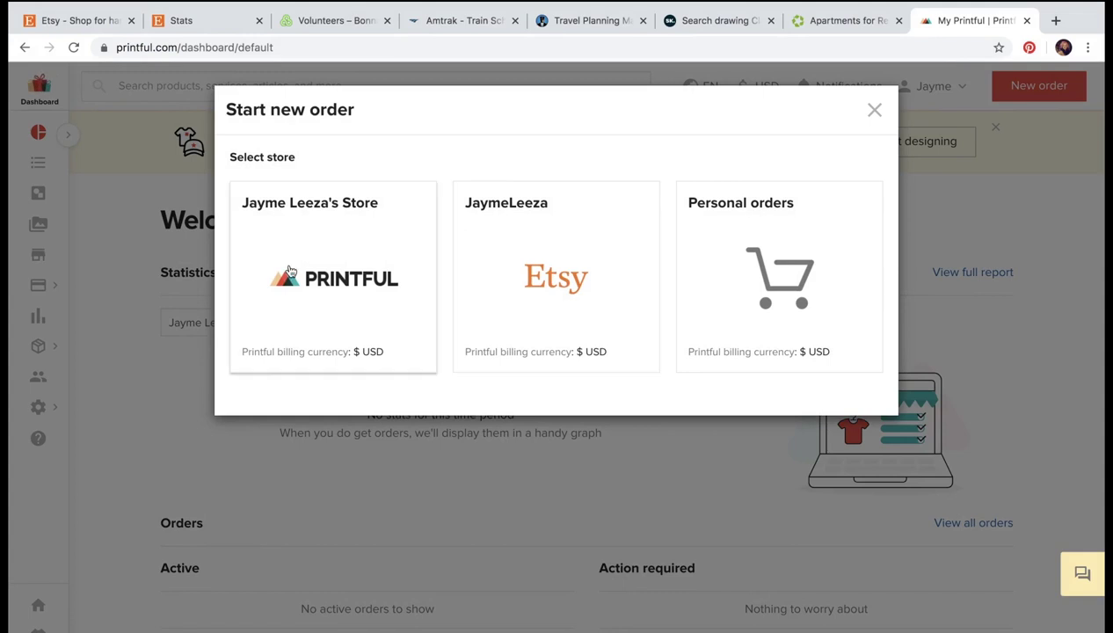
{"action": "left_click", "coordinate": [763, 262]}
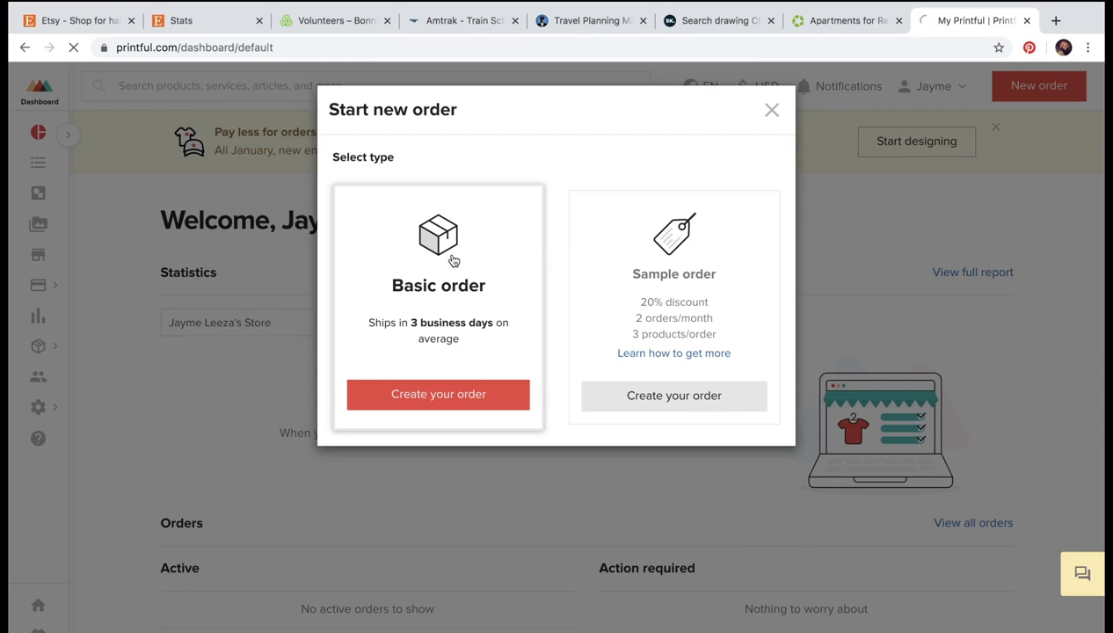
{"action": "left_click", "coordinate": [425, 400]}
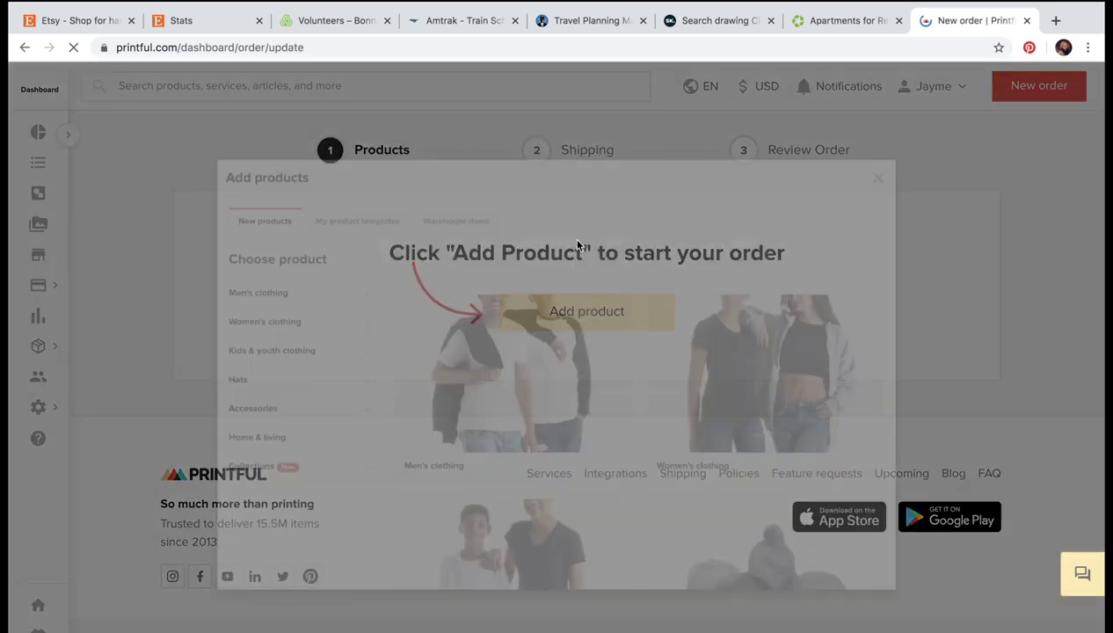
{"action": "scroll", "coordinate": [286, 330], "scroll_direction": "down", "scroll_amount": 5}
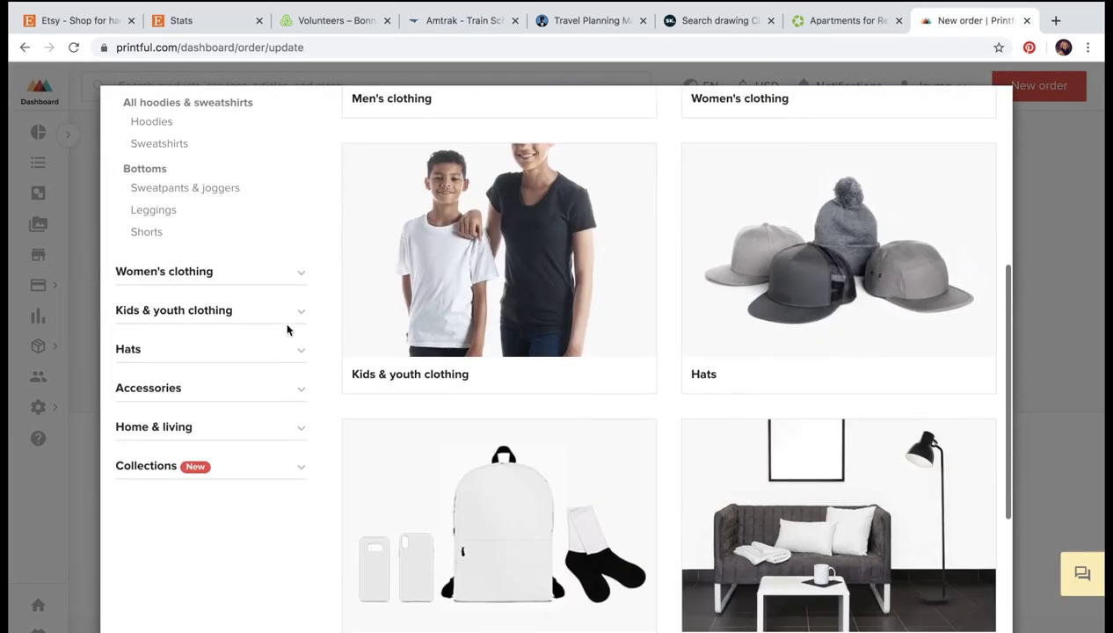
{"action": "left_click", "coordinate": [162, 426]}
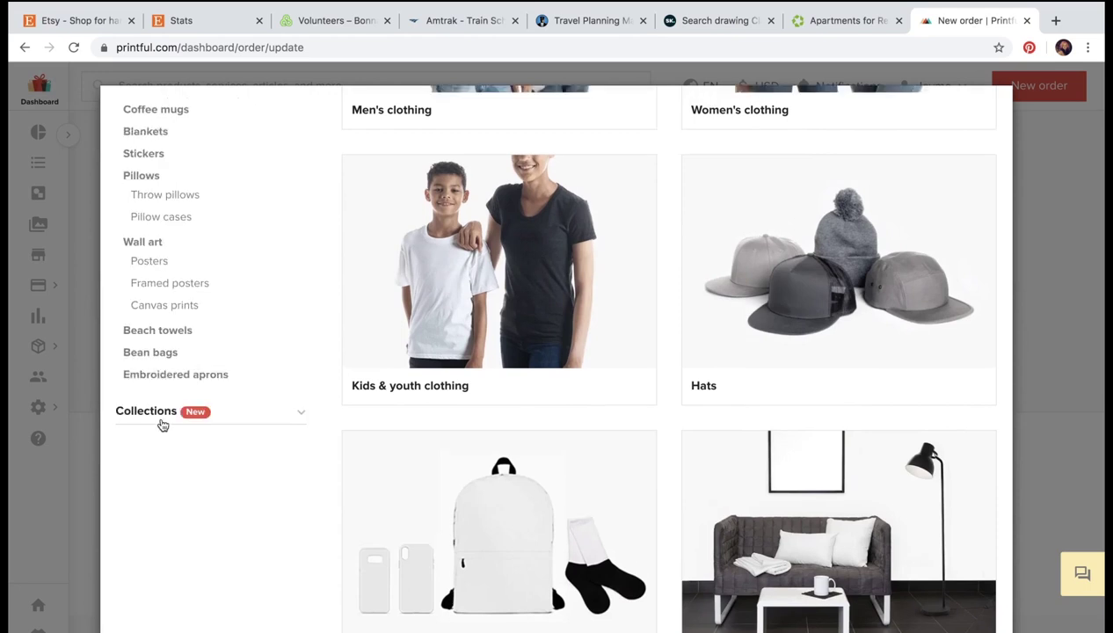
{"action": "scroll", "coordinate": [214, 279], "scroll_direction": "up", "scroll_amount": 1}
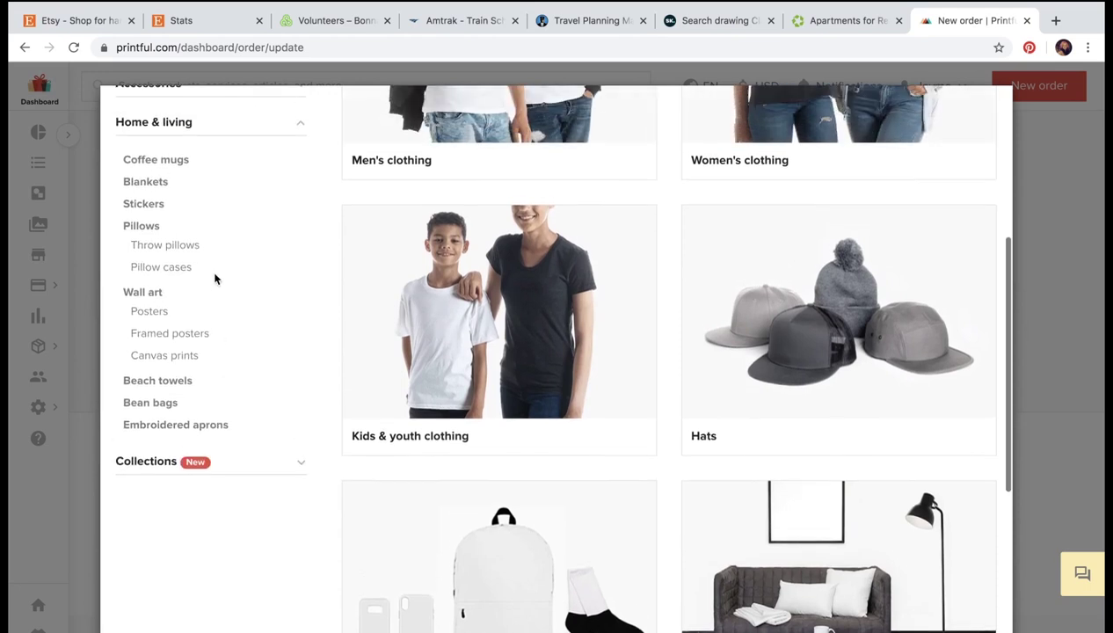
{"action": "left_click", "coordinate": [155, 160]}
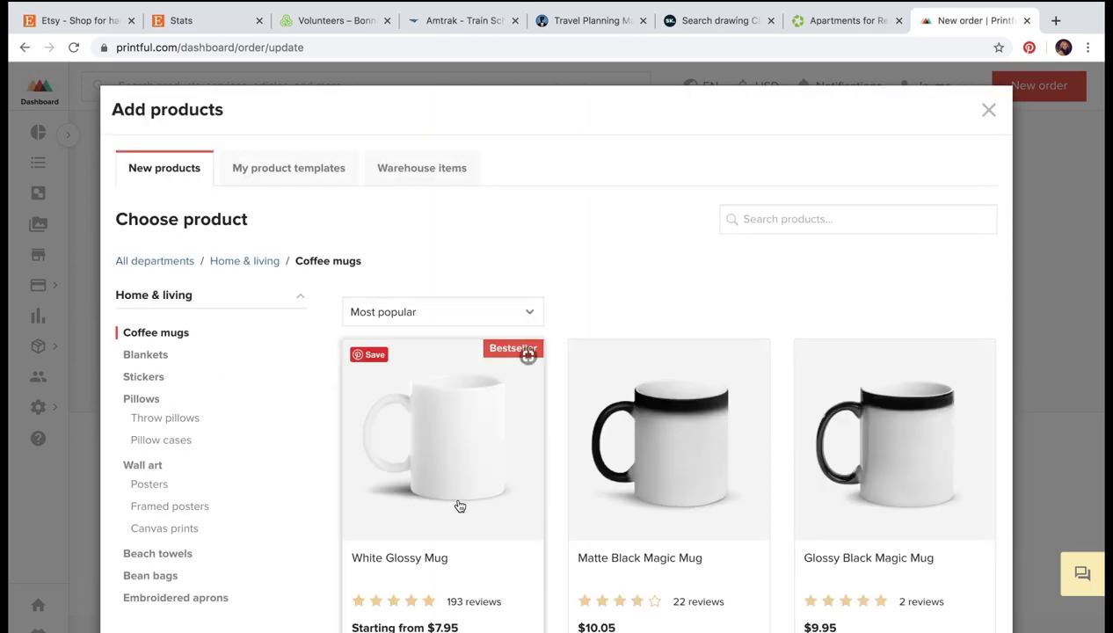
Choose the White Glossy Mug and apply arthistorymugfinal-01.jpg from the Etsy store's file library
{"action": "left_click", "coordinate": [459, 506]}
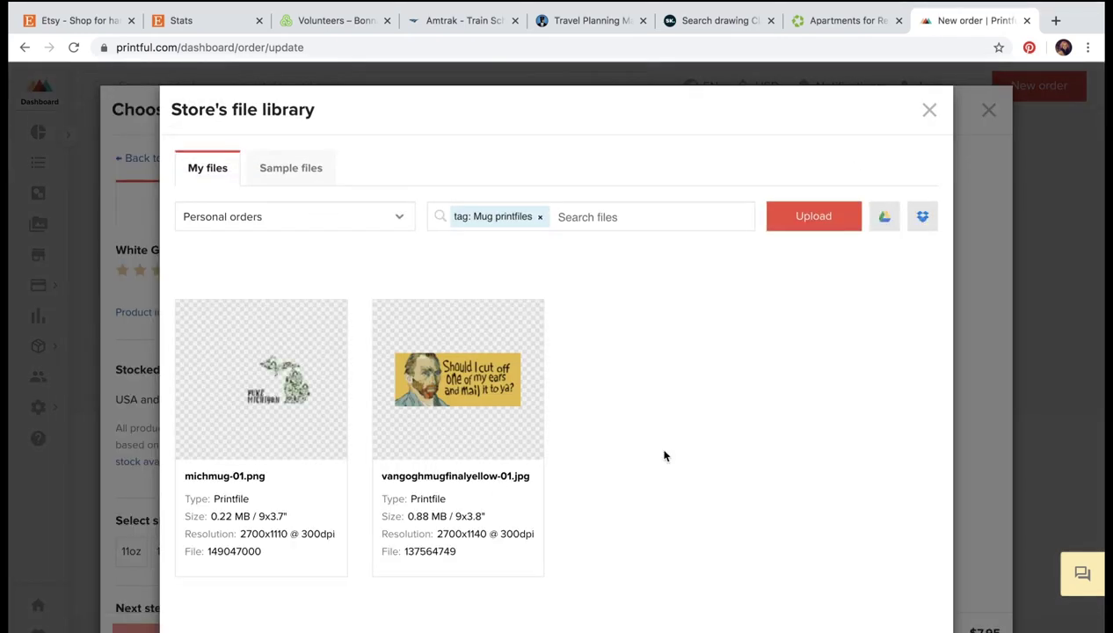
{"action": "left_click", "coordinate": [294, 216]}
{"action": "left_click", "coordinate": [293, 203]}
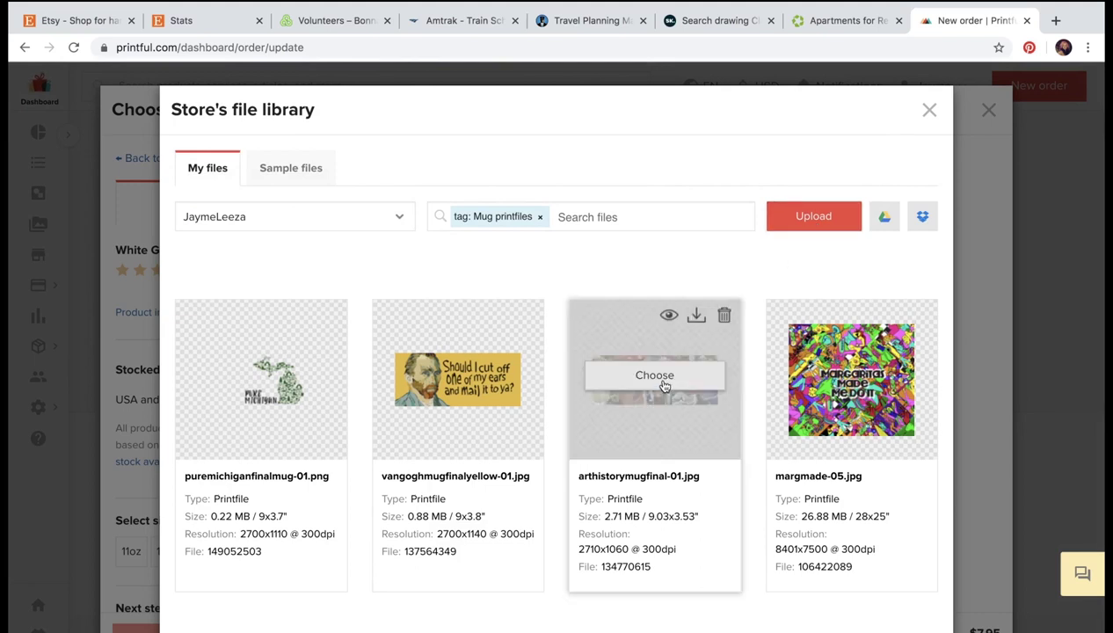
{"action": "left_click", "coordinate": [665, 387]}
{"action": "scroll", "coordinate": [754, 506], "scroll_direction": "down", "scroll_amount": 2}
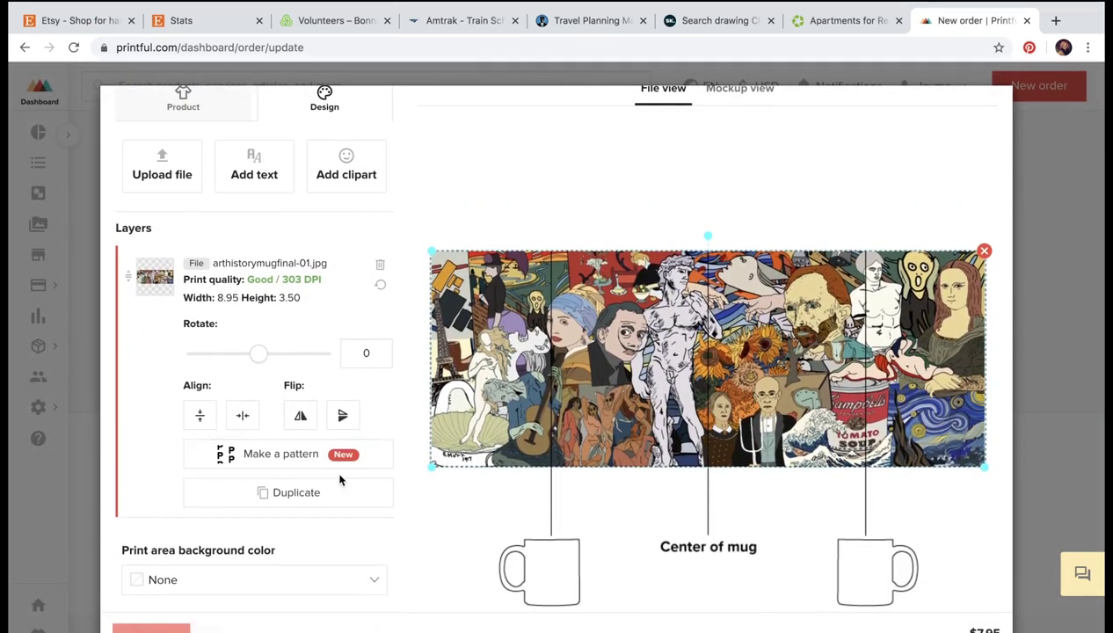
Leave the print-area background as None, pick the 11oz size, and add the mug at $7.95
{"action": "scroll", "coordinate": [306, 494], "scroll_direction": "up", "scroll_amount": 2}
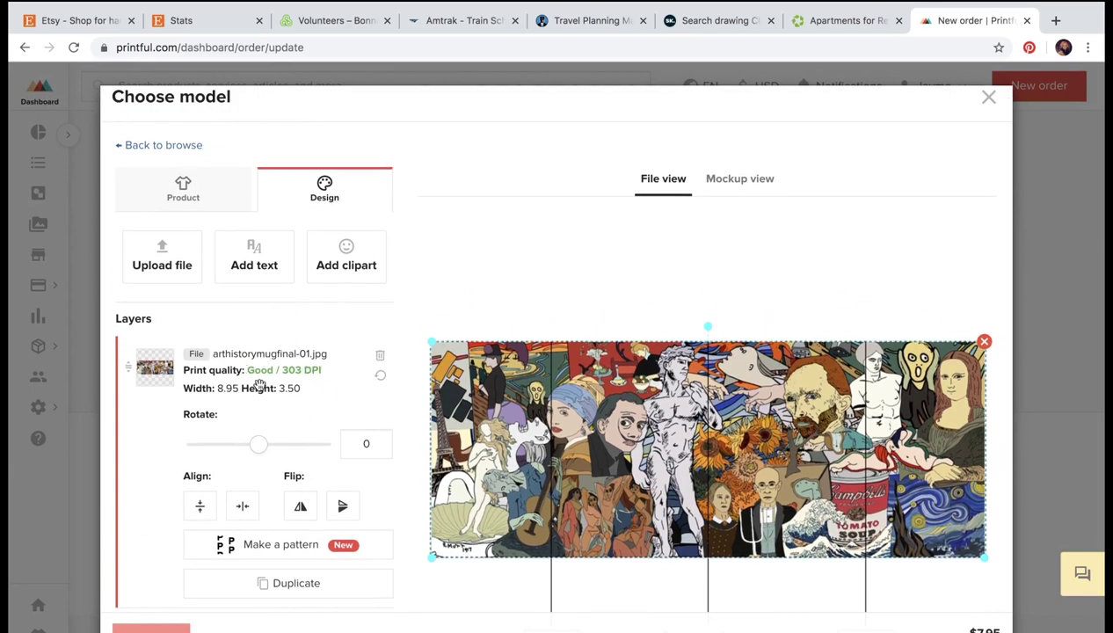
{"action": "scroll", "coordinate": [301, 388], "scroll_direction": "down", "scroll_amount": 5}
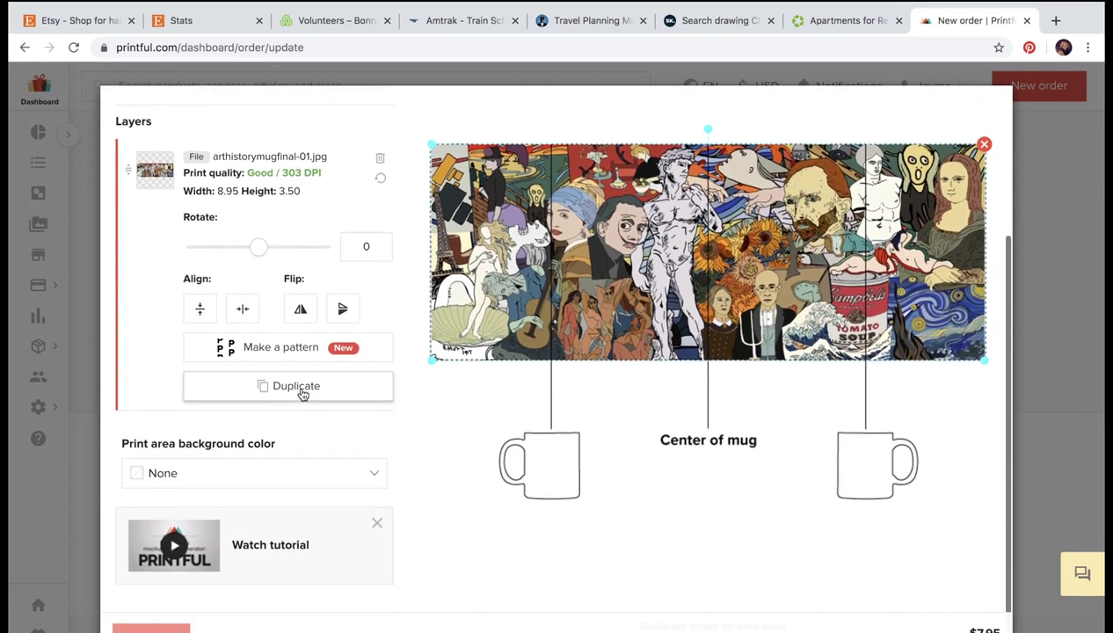
{"action": "left_click", "coordinate": [323, 466]}
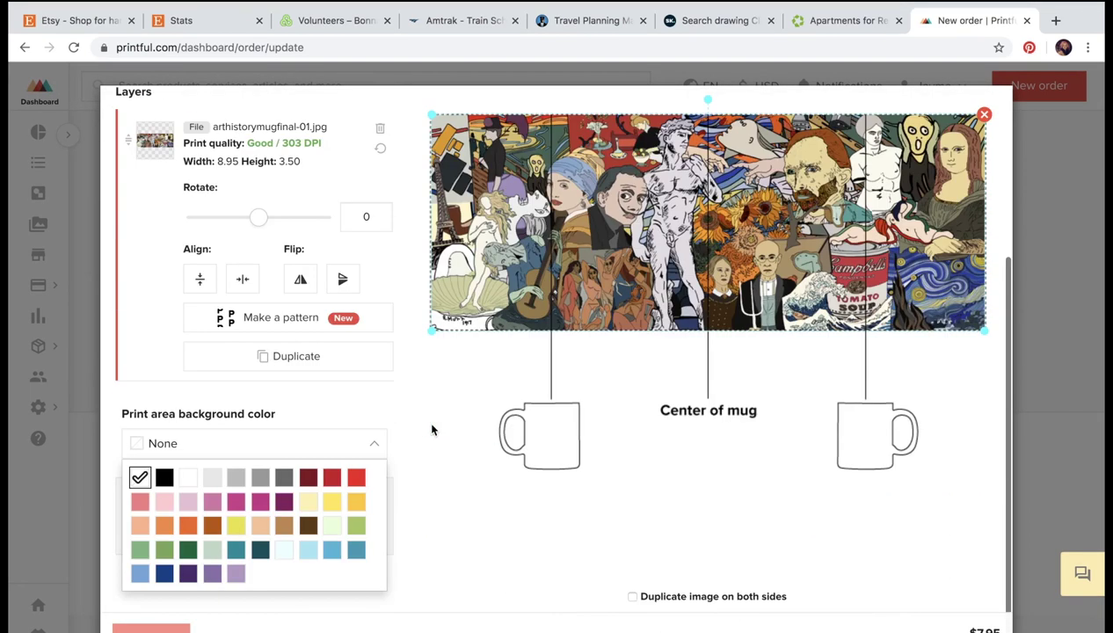
{"action": "left_click", "coordinate": [513, 483]}
{"action": "left_click", "coordinate": [151, 627]}
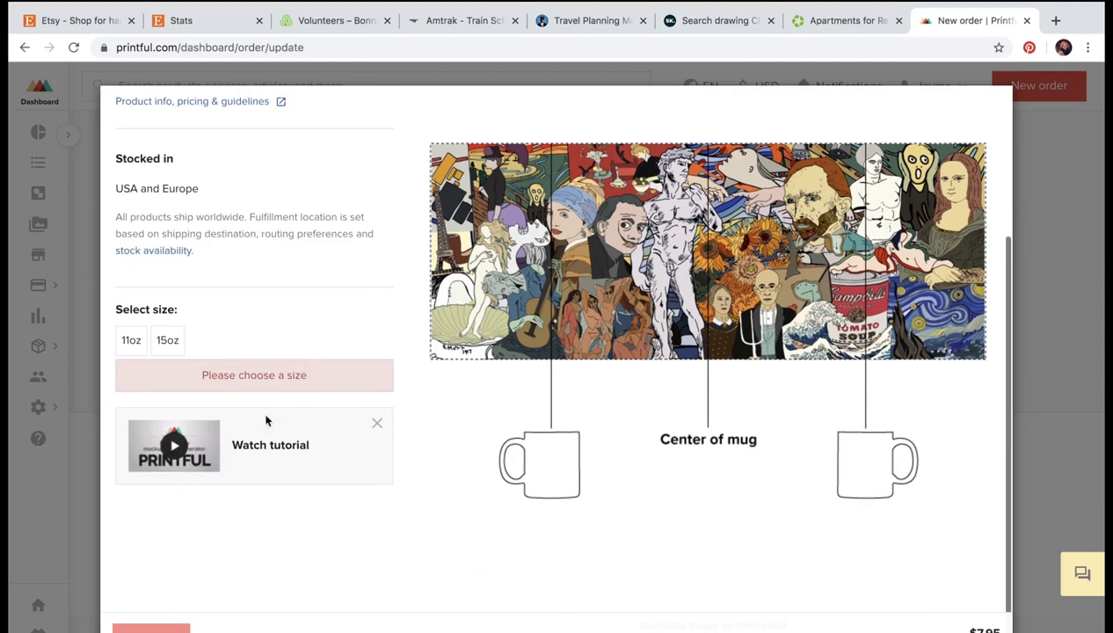
{"action": "left_click", "coordinate": [132, 341]}
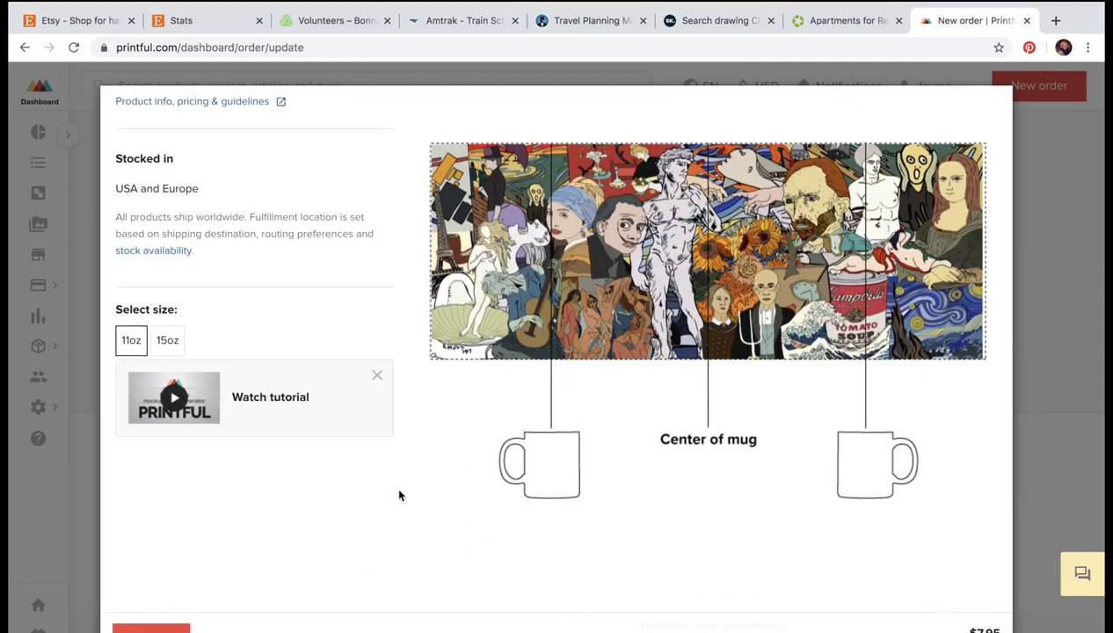
{"action": "left_click", "coordinate": [151, 627]}
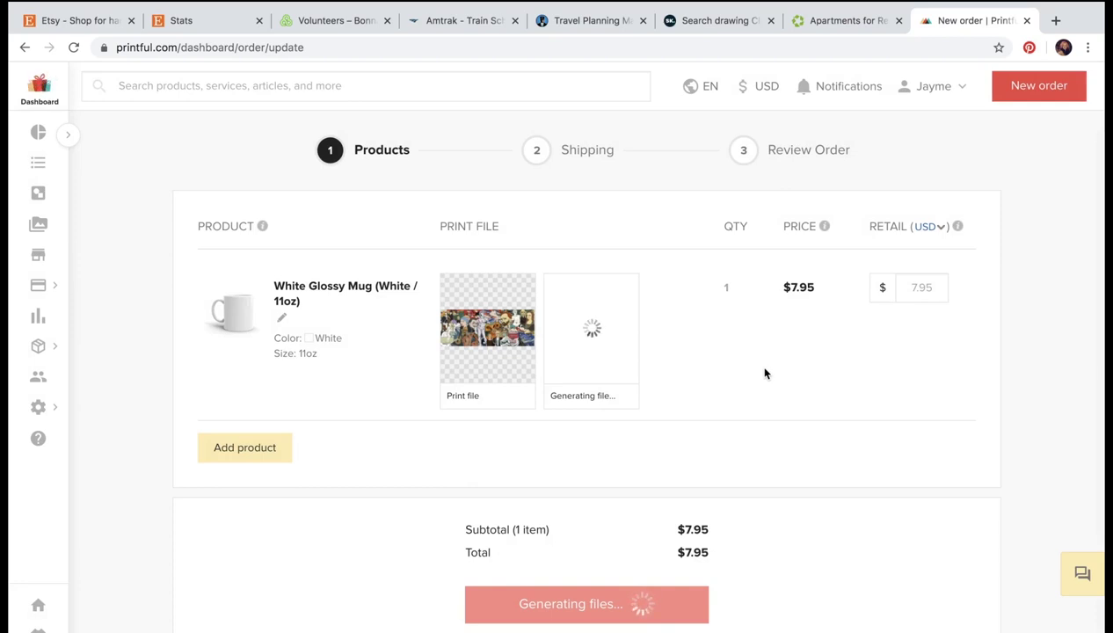
Inspect the enlarged mockup of the artwork collage on the white glossy mug, then close it
{"action": "mouse_move", "coordinate": [569, 390]}
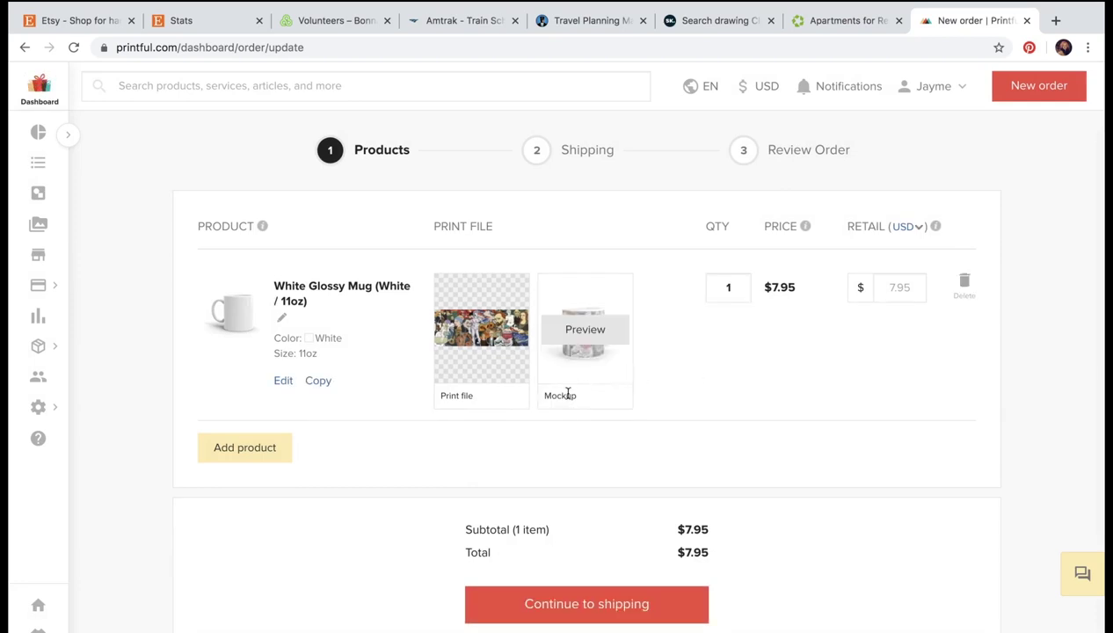
{"action": "left_click", "coordinate": [587, 334]}
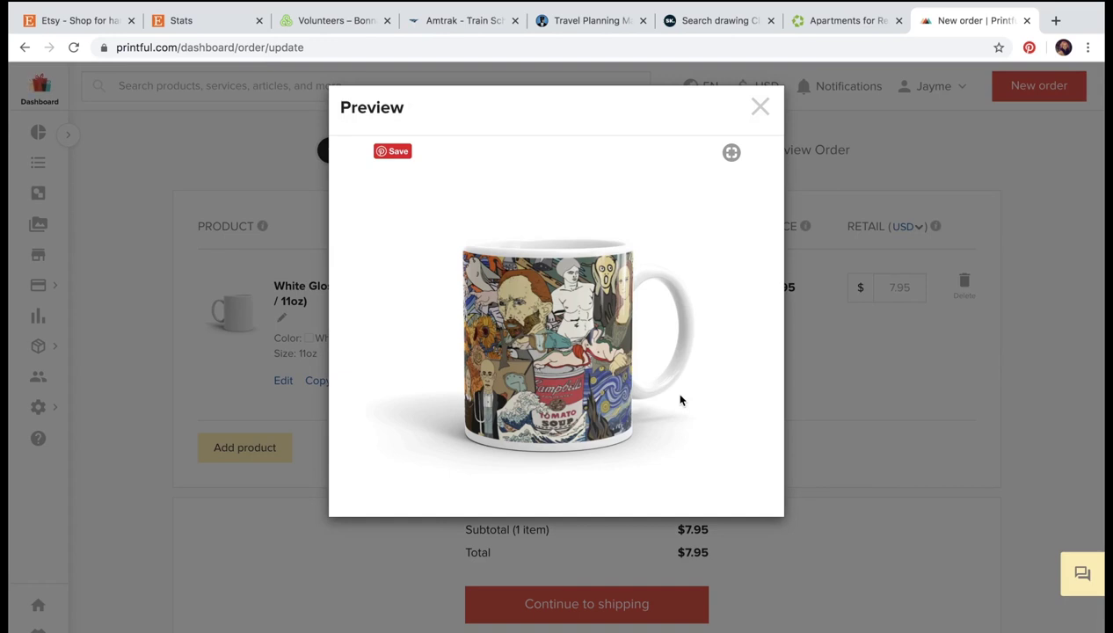
{"action": "left_click", "coordinate": [759, 106]}
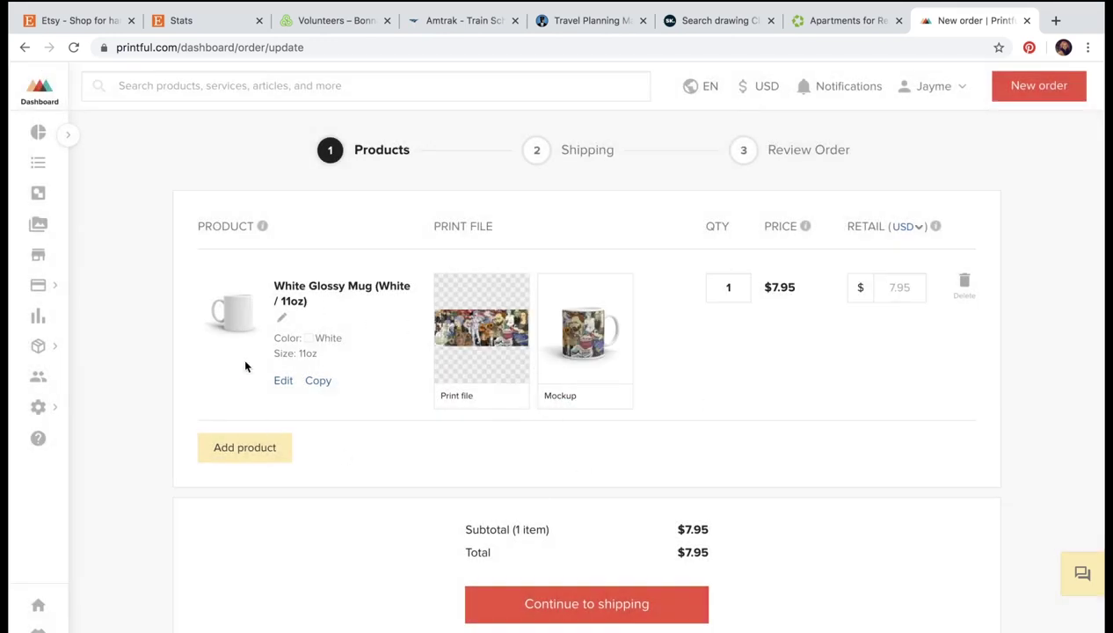
{"action": "left_click", "coordinate": [546, 605]}
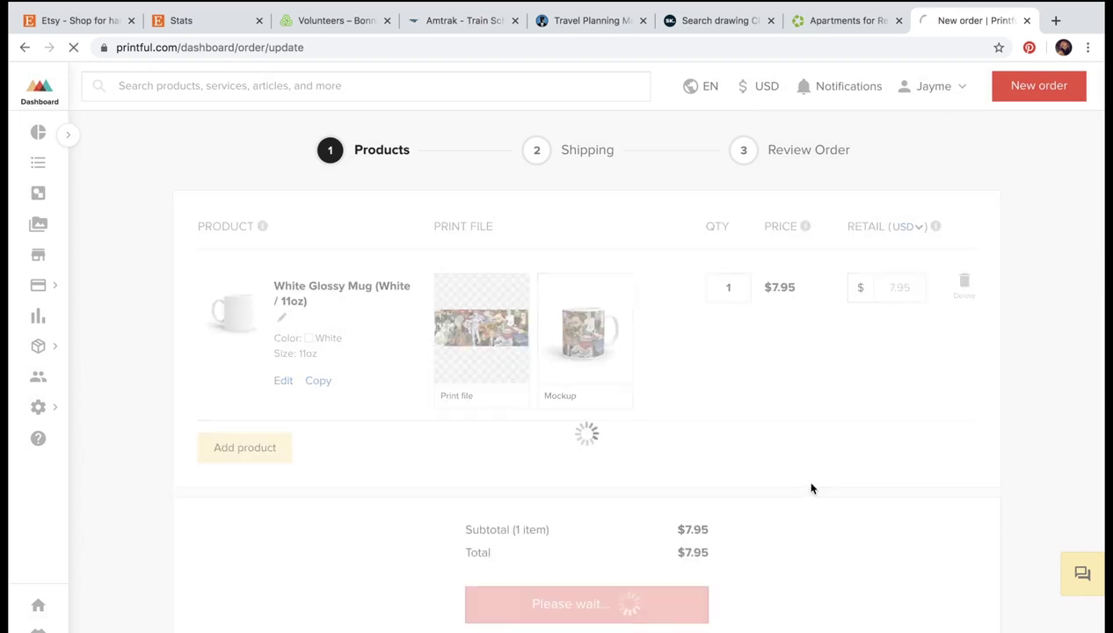